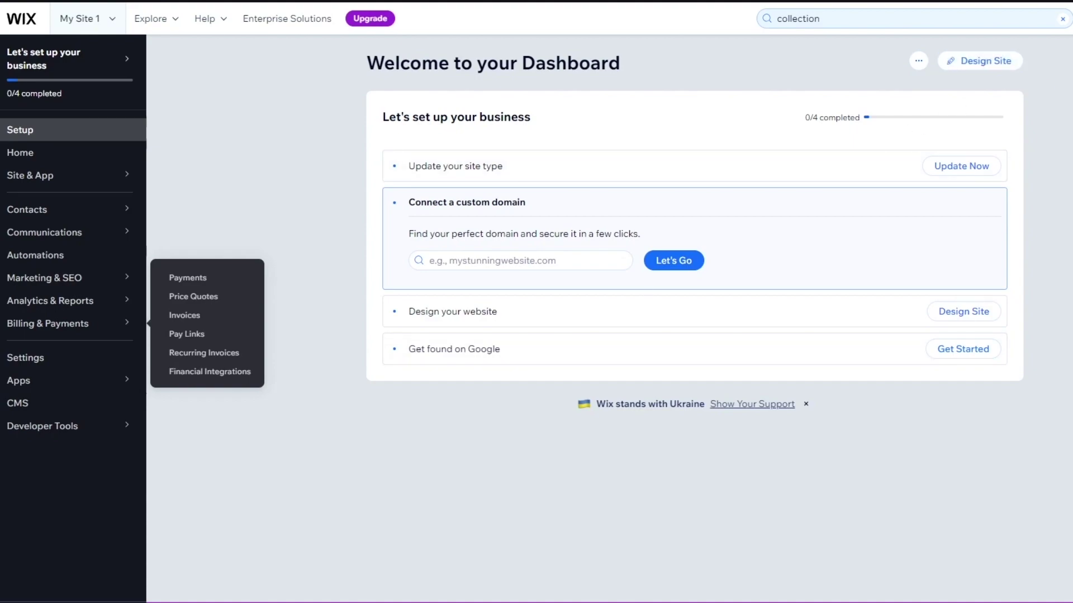
- Open the site in the Wix Editor and check the Home page footer
left_click(985, 58)
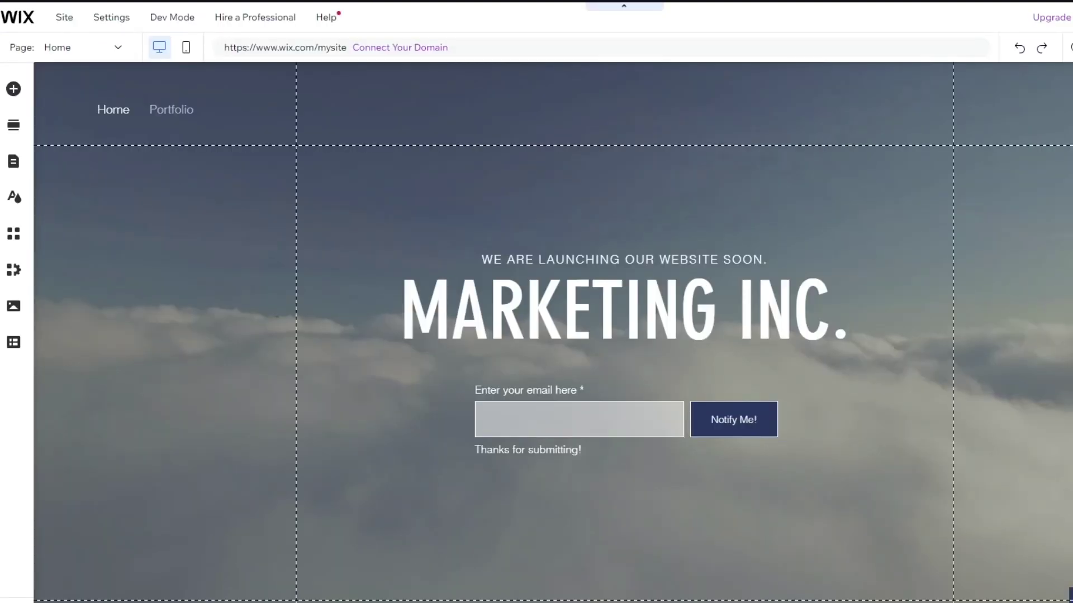
scroll(733, 324, "down", 2)
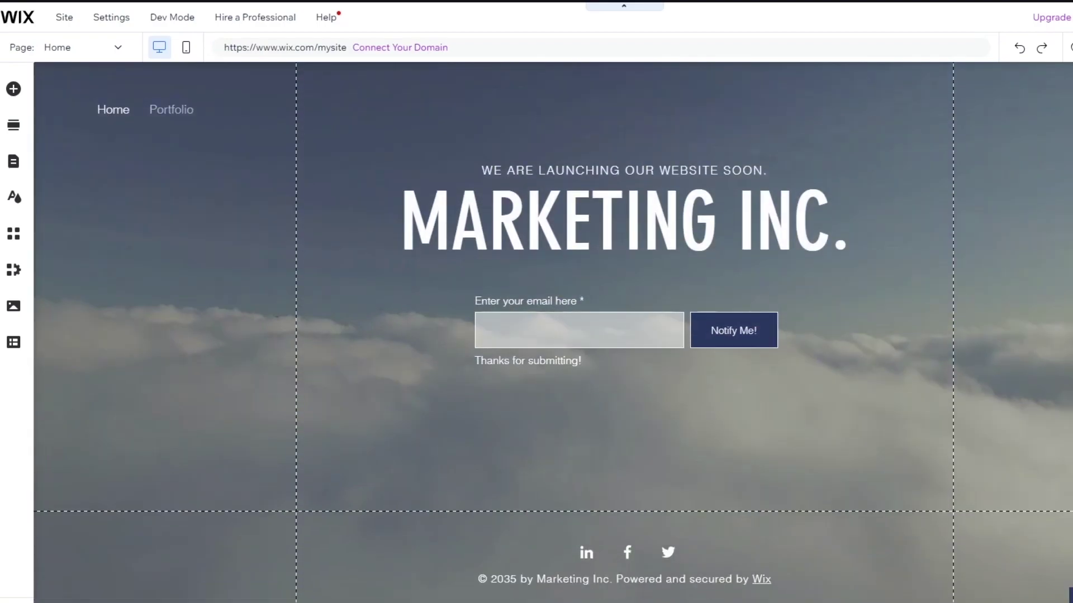
scroll(869, 323, "up", 2)
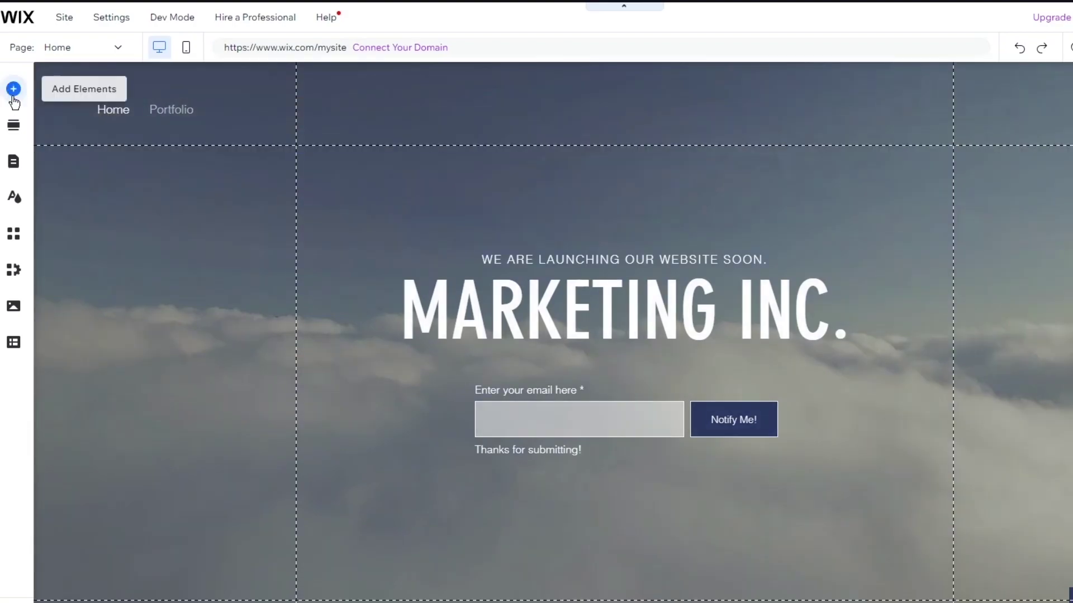
- Add a blank page from the General page layouts in Pages and Menu
left_click(12, 161)
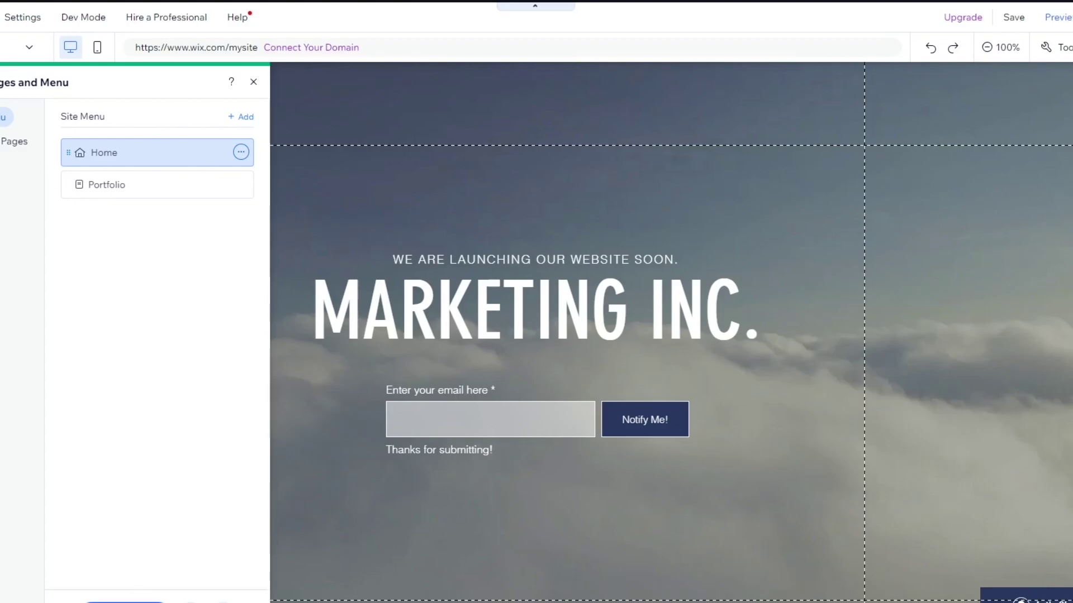
left_click(124, 601)
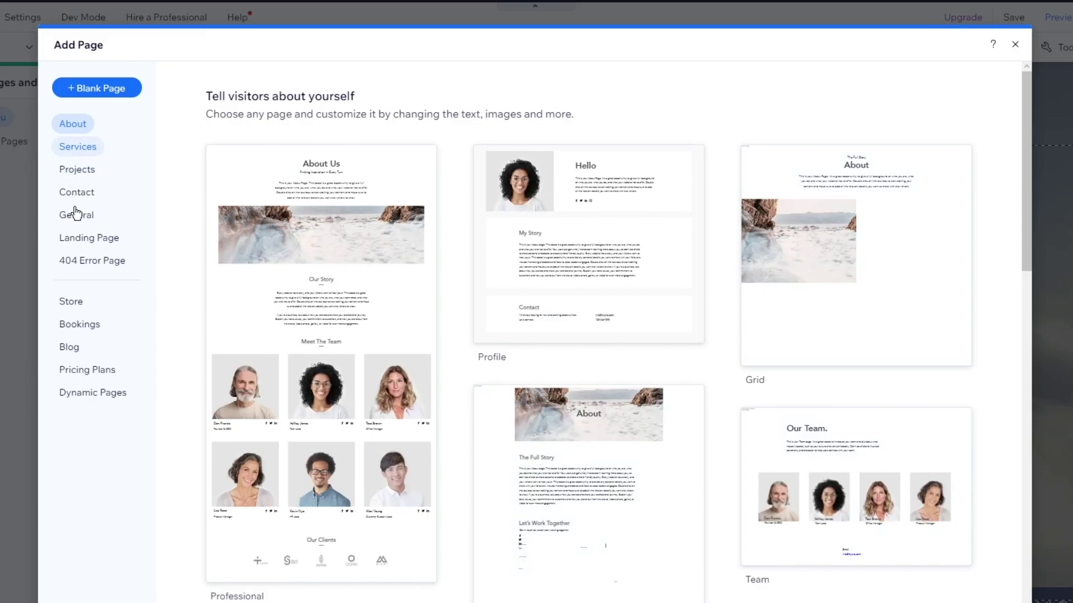
left_click(78, 215)
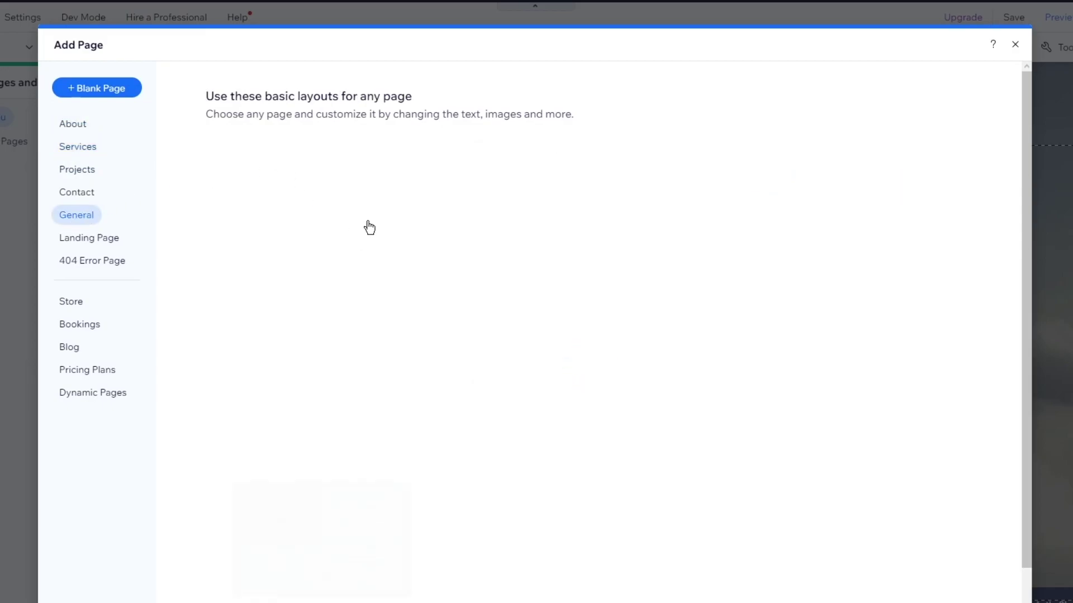
scroll(970, 435, "down", 4)
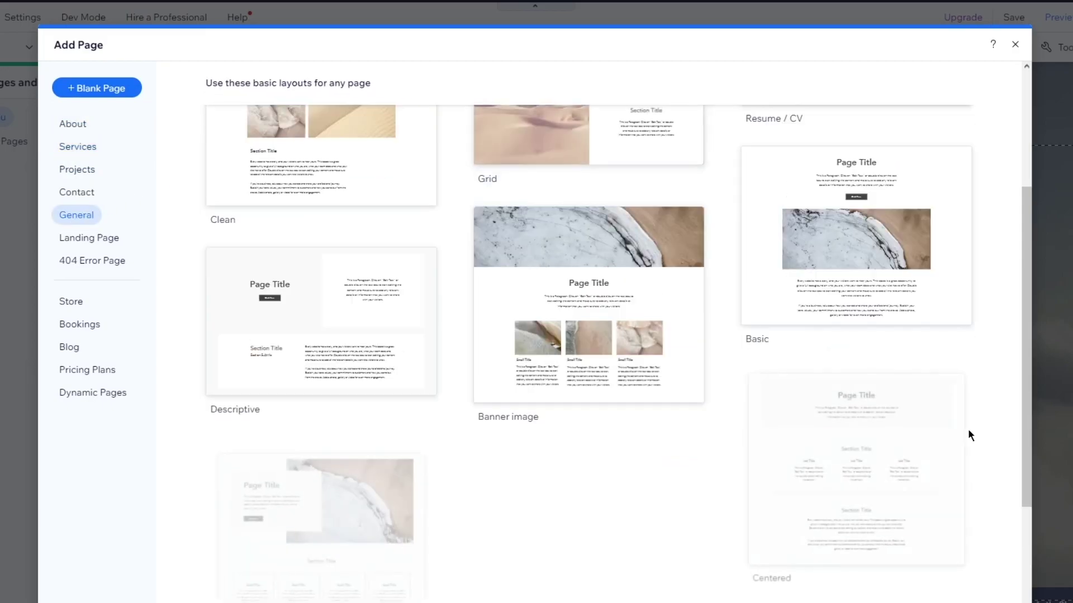
scroll(322, 335, "up", 4)
scroll(407, 325, "down", 6)
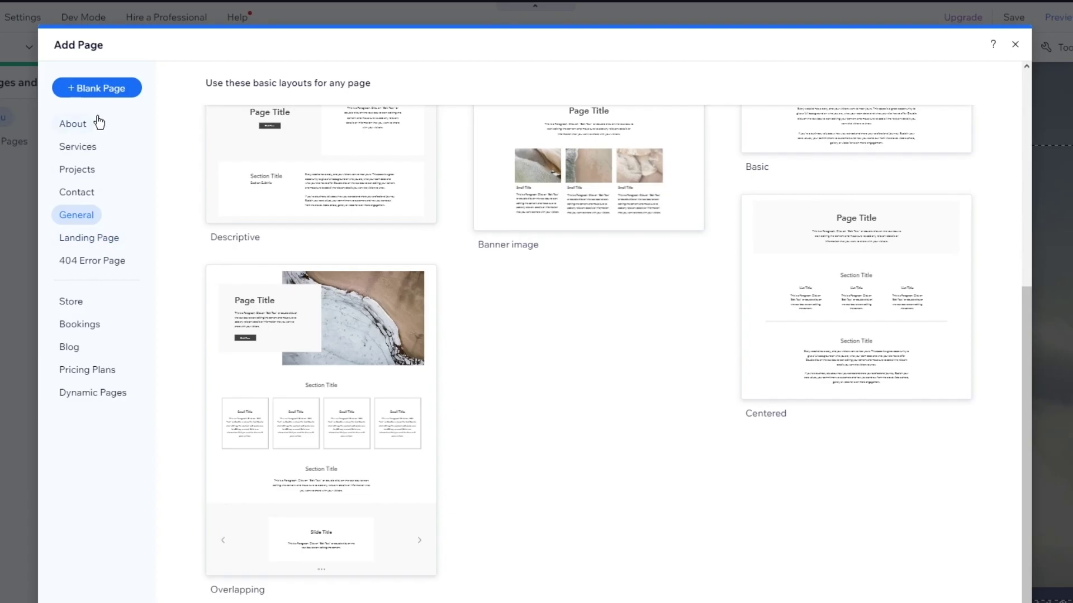
left_click(112, 87)
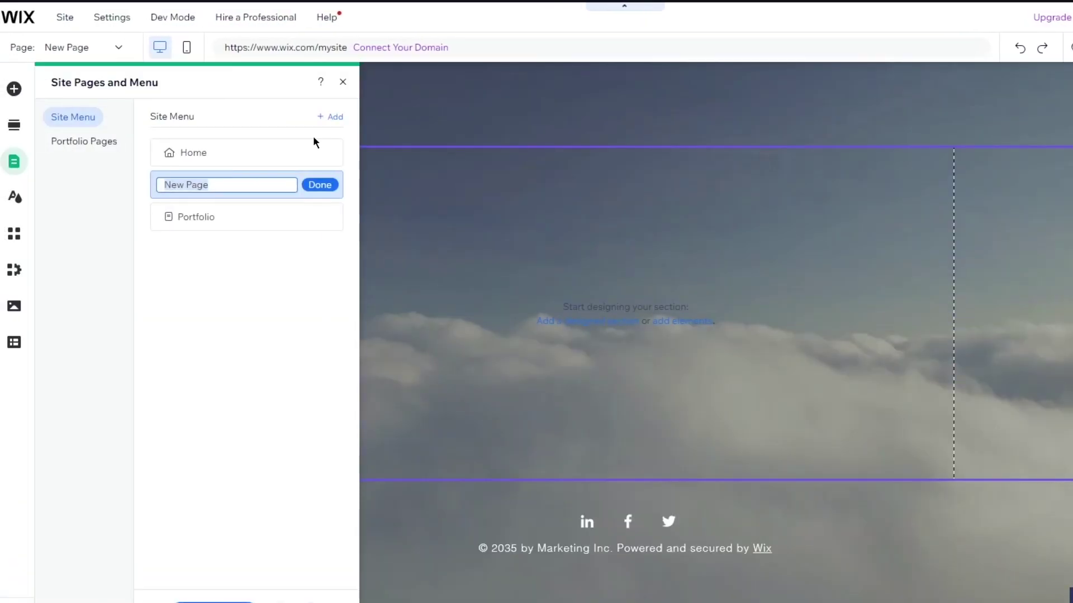
- Rename the new page to 'Products' and close the Pages panel
key("BackSpace")
type("Products")
left_click(331, 185)
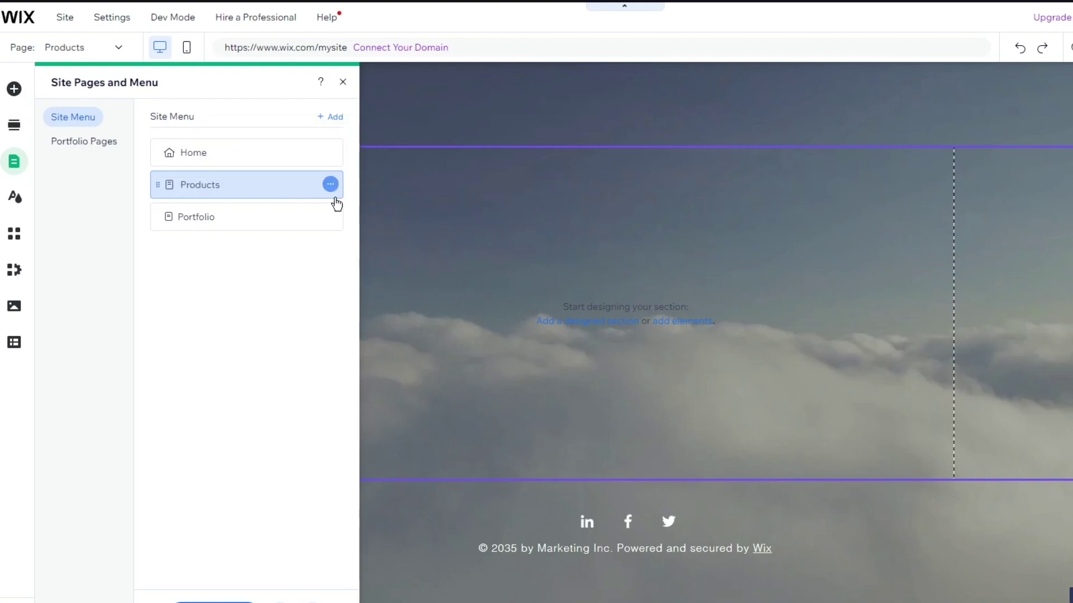
left_click(455, 264)
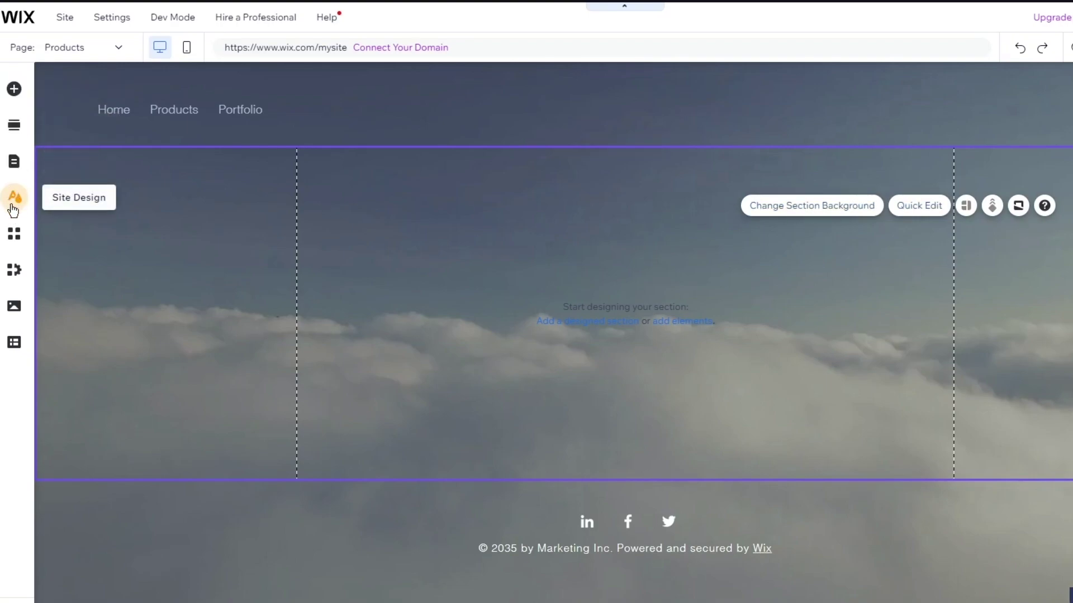
- Search the App Market for 'prod', clear the search, then show the My Business apps
left_click(11, 233)
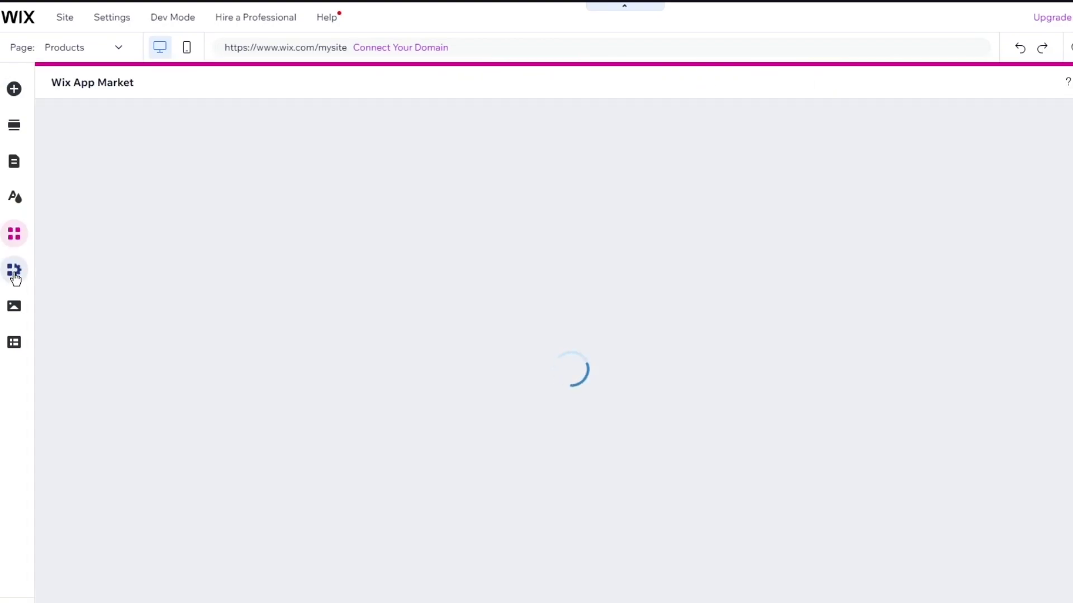
left_click(147, 128)
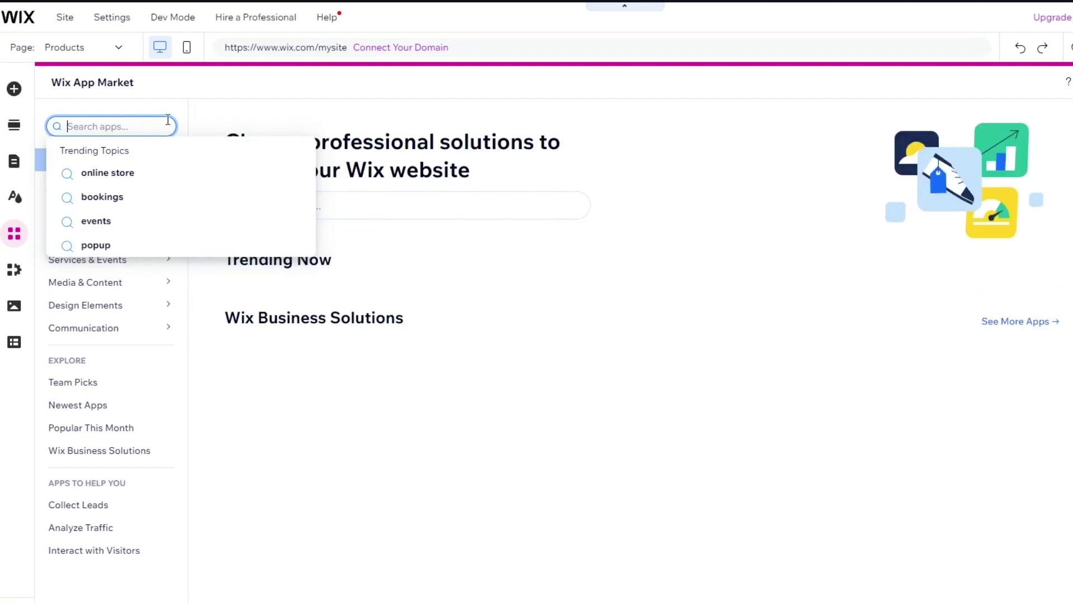
type("prod")
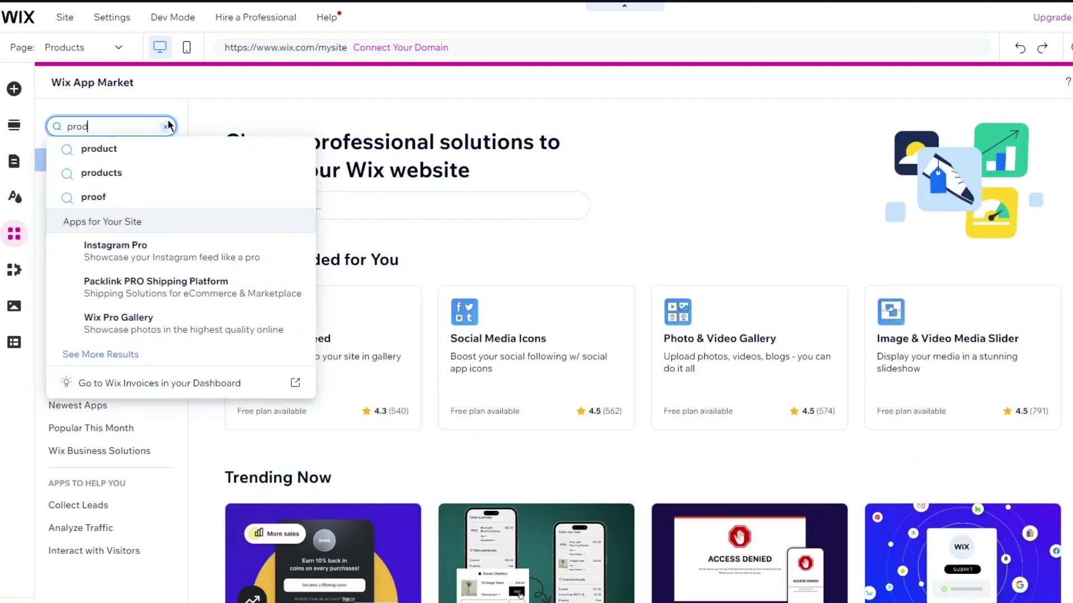
key("BackSpace")
key("BackSpace")
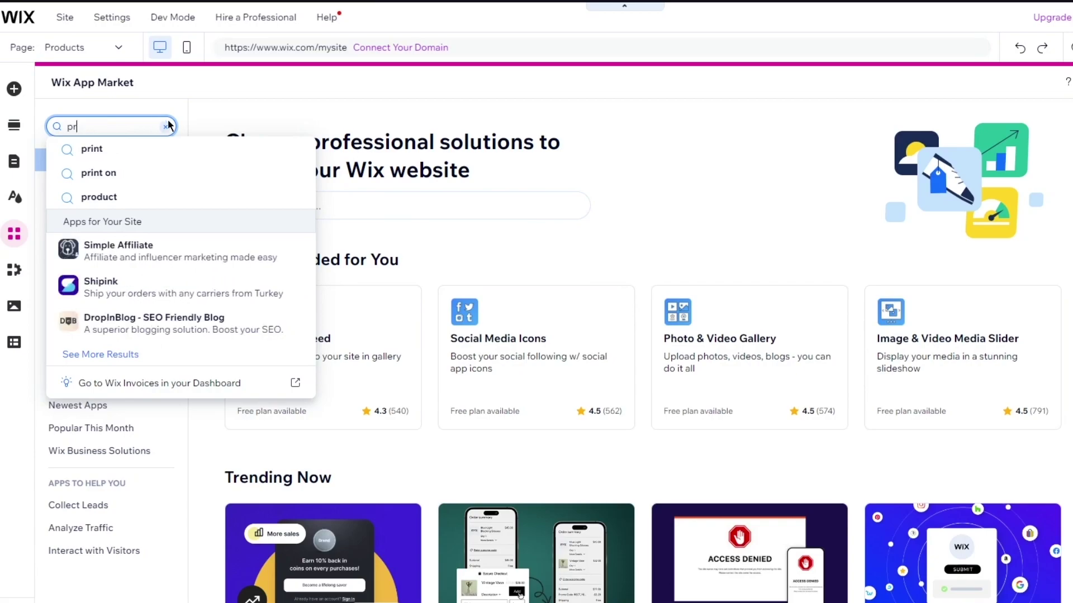
left_click(167, 127)
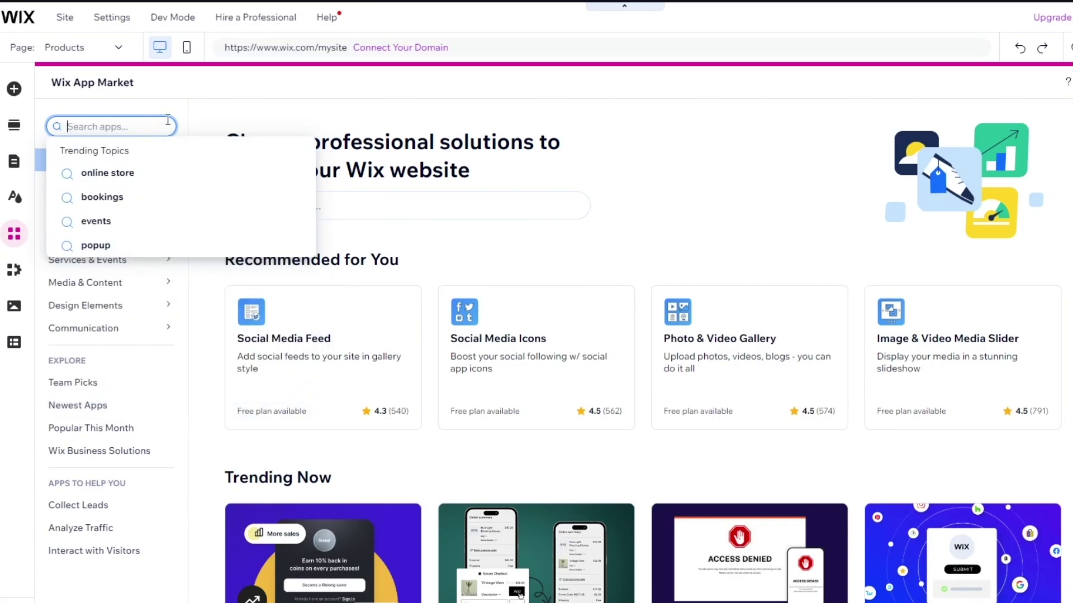
left_click(14, 274)
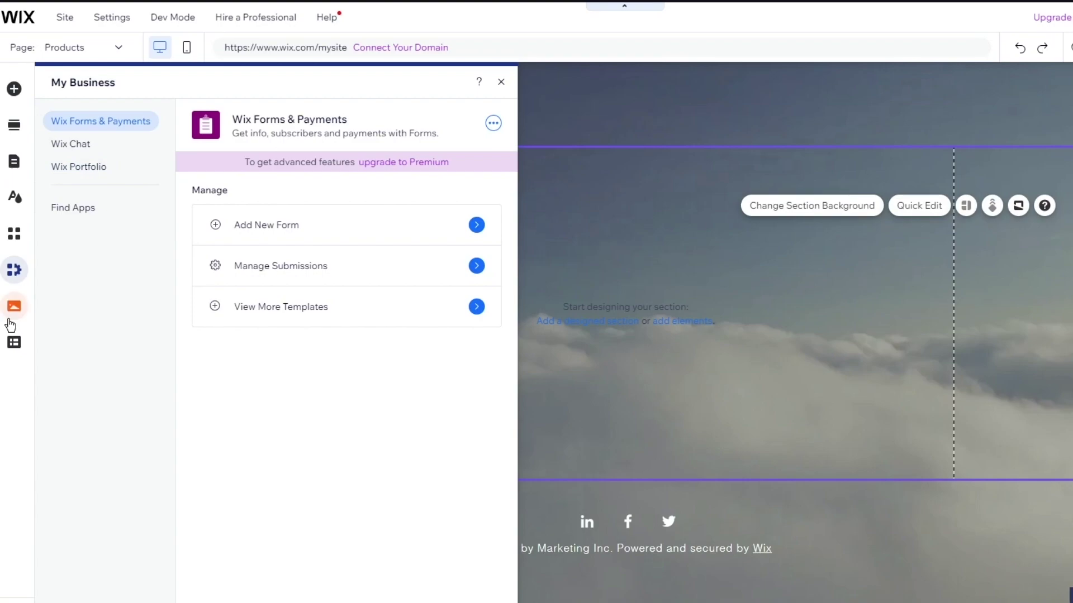
- Close My Business and browse the CMS panel and the Menu, Social and Shapes elements
left_click(551, 393)
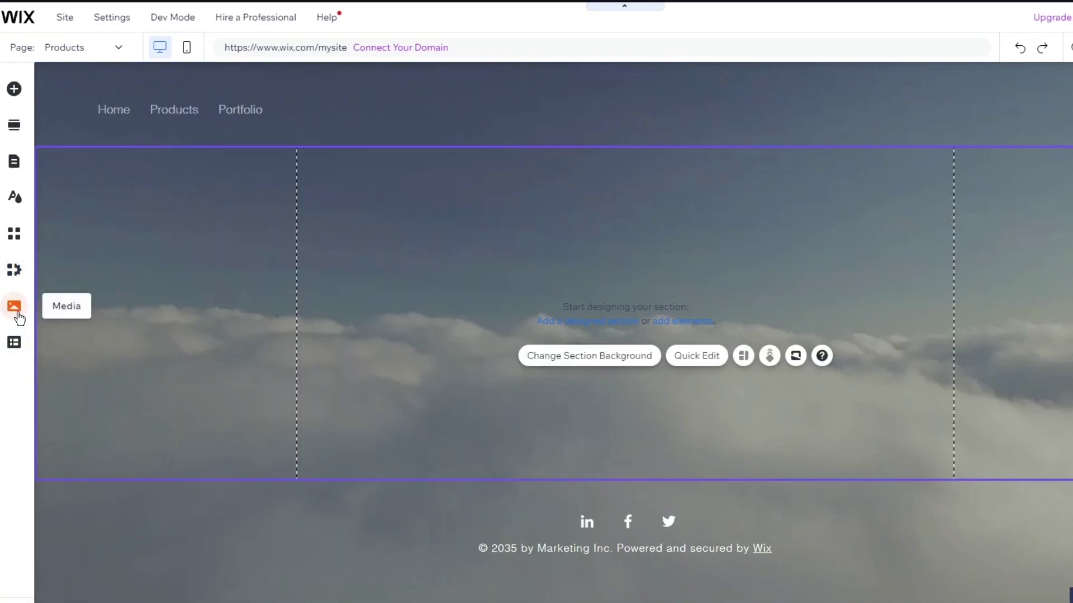
left_click(14, 343)
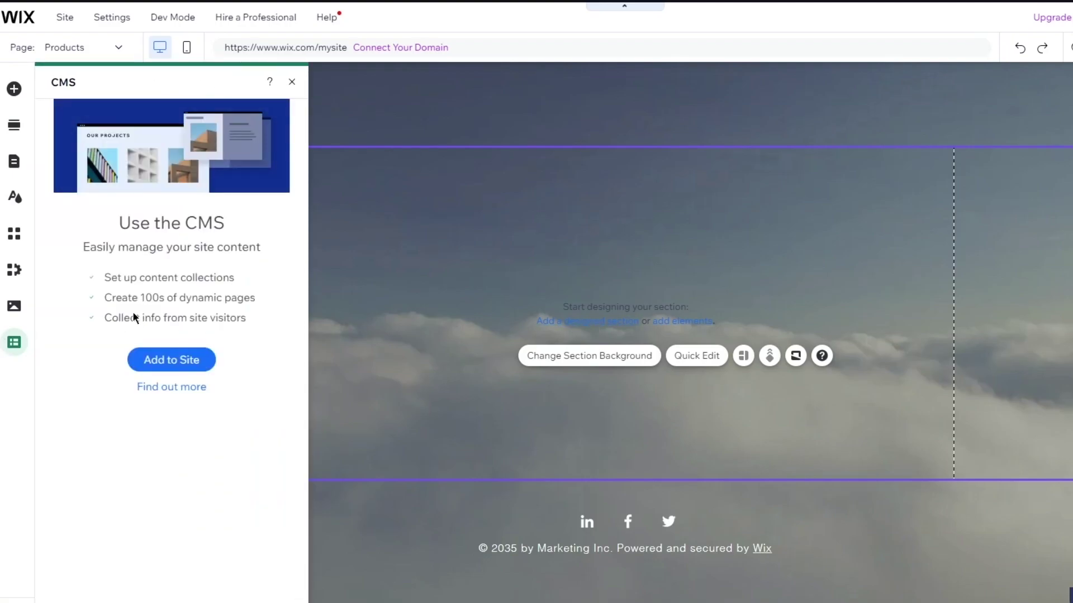
left_click(15, 89)
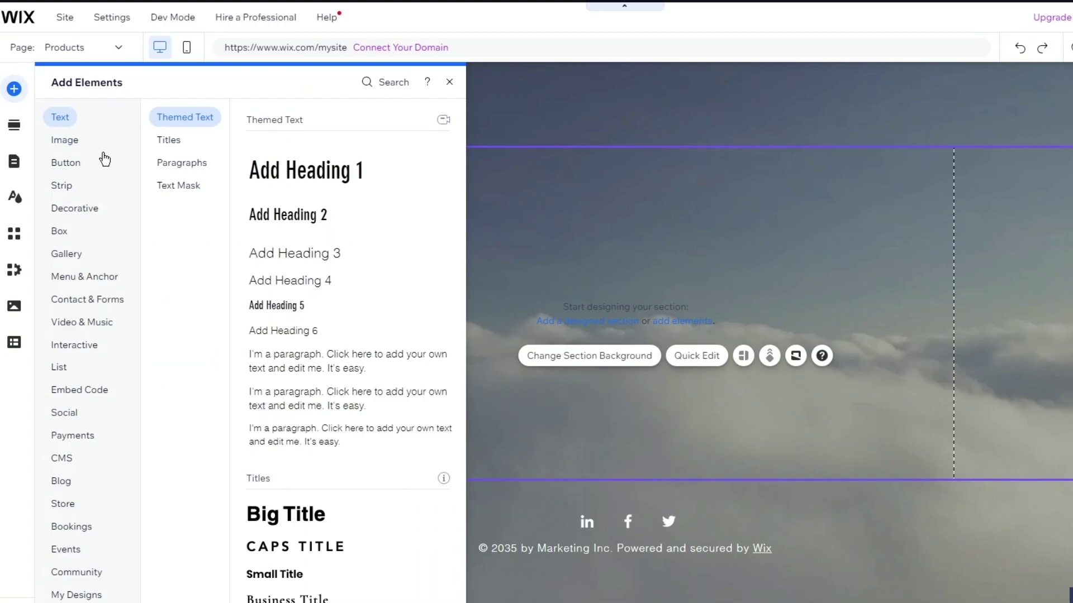
left_click(81, 276)
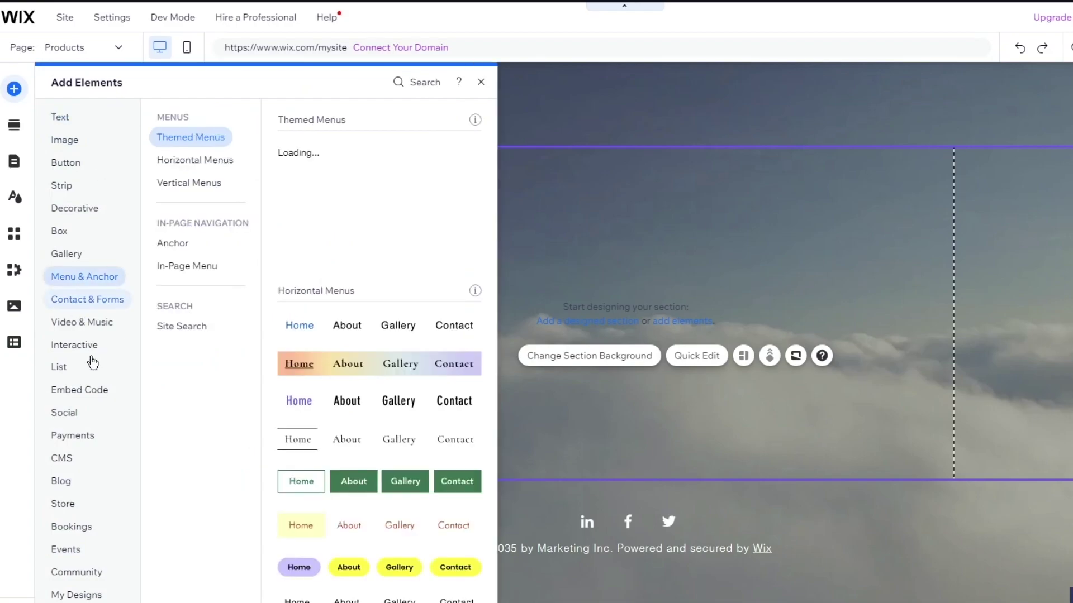
left_click(63, 413)
left_click(78, 217)
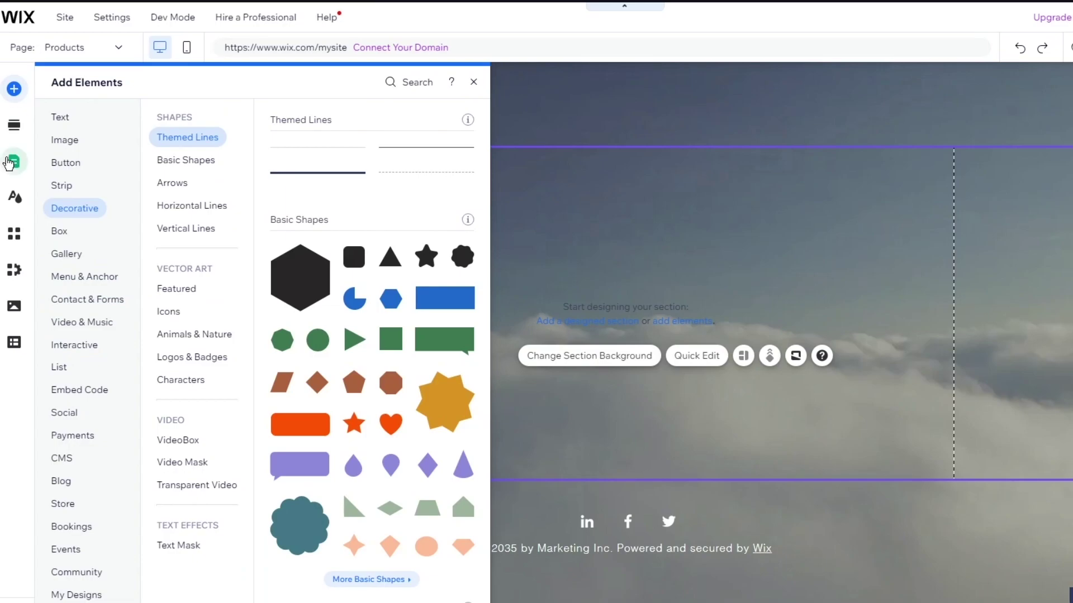
- Browse the Pages, Add Section and Site Design panels, then bring up the App Market
left_click(8, 163)
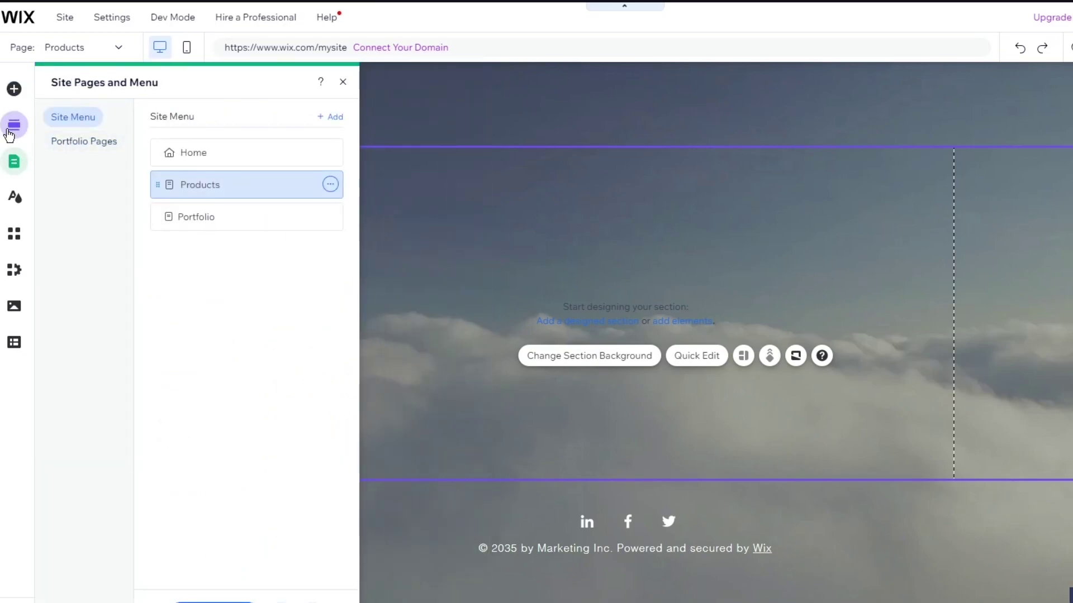
left_click(9, 134)
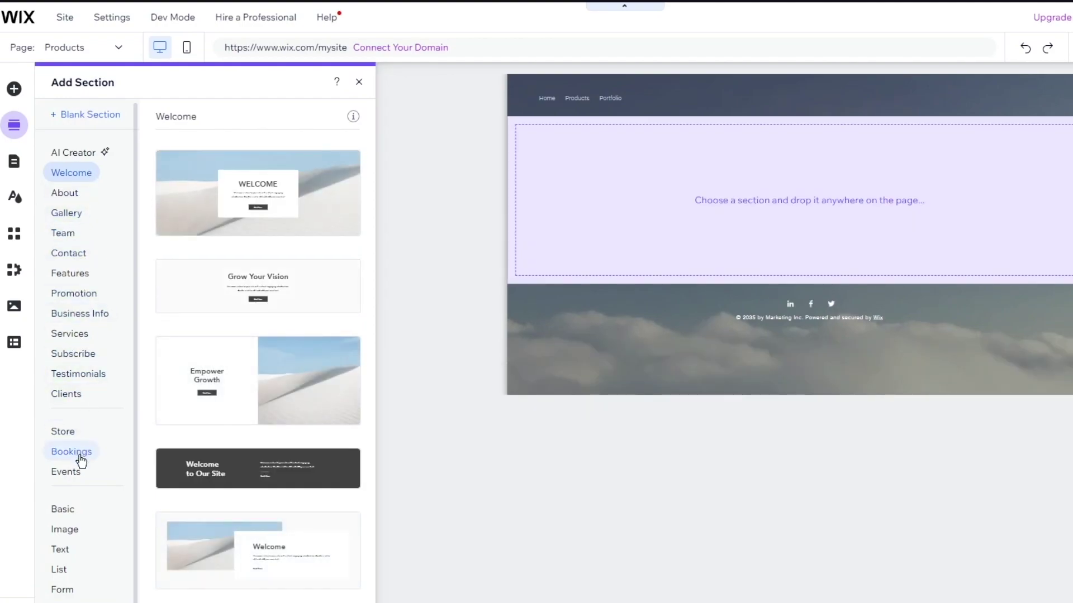
scroll(70, 428, "down", 1)
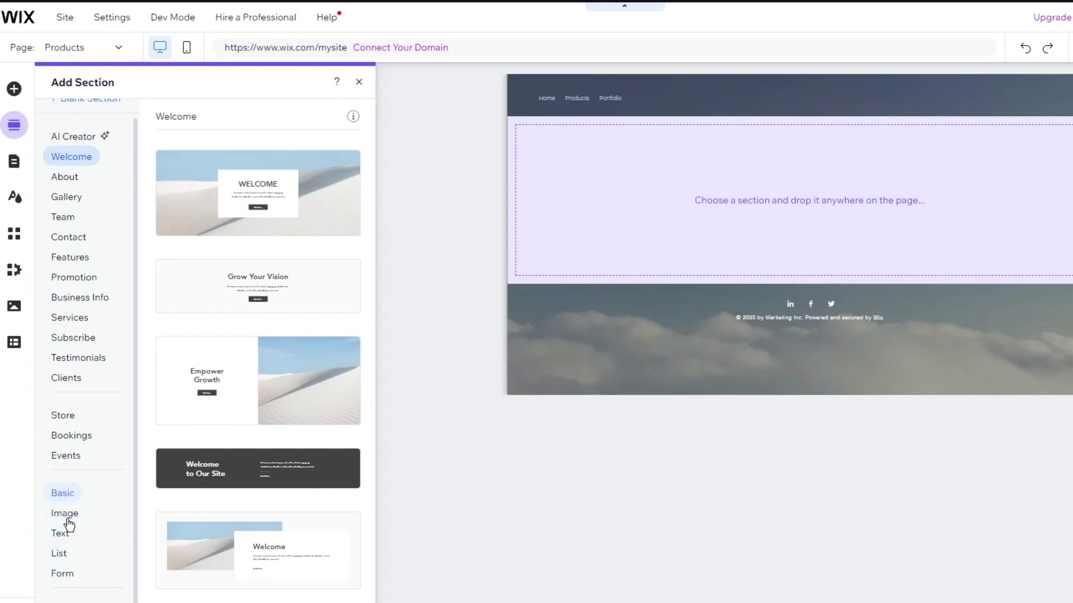
left_click(12, 200)
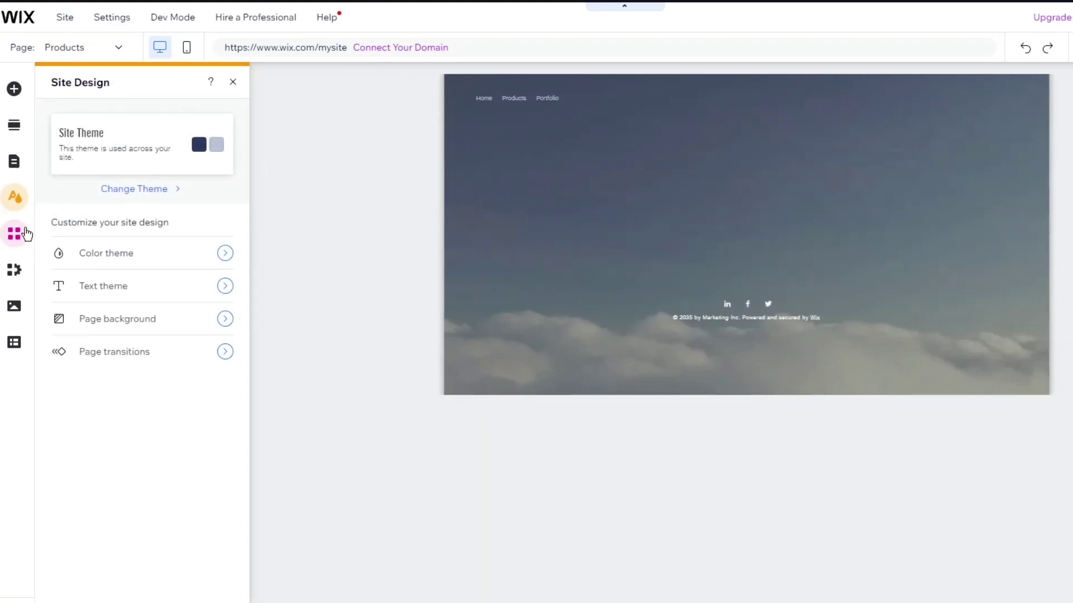
left_click(25, 233)
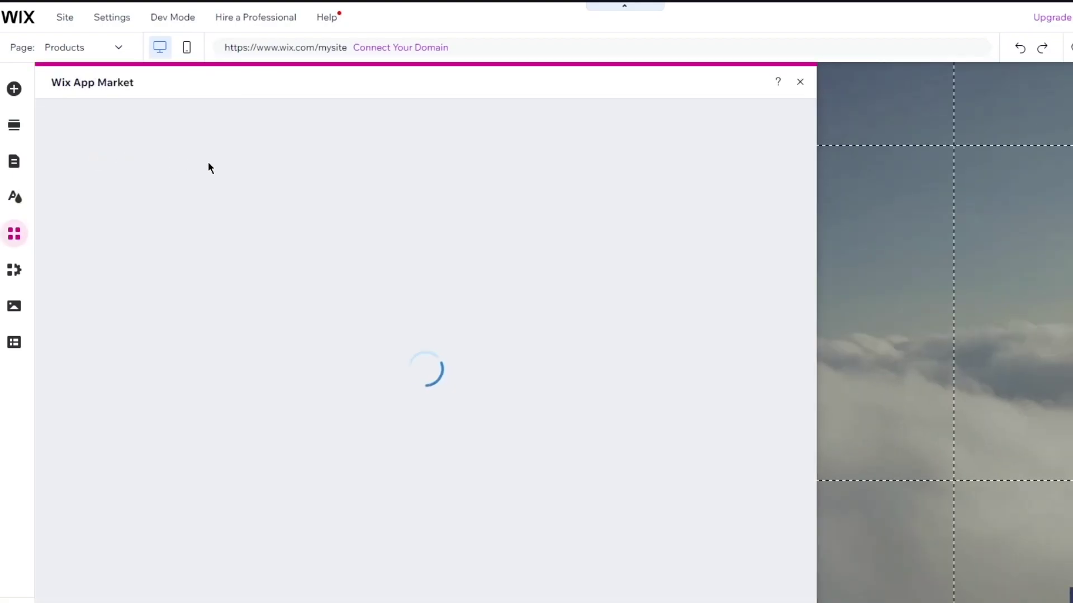
- Find Wix Stores in the Sell Online category and add it to the site
left_click(89, 127)
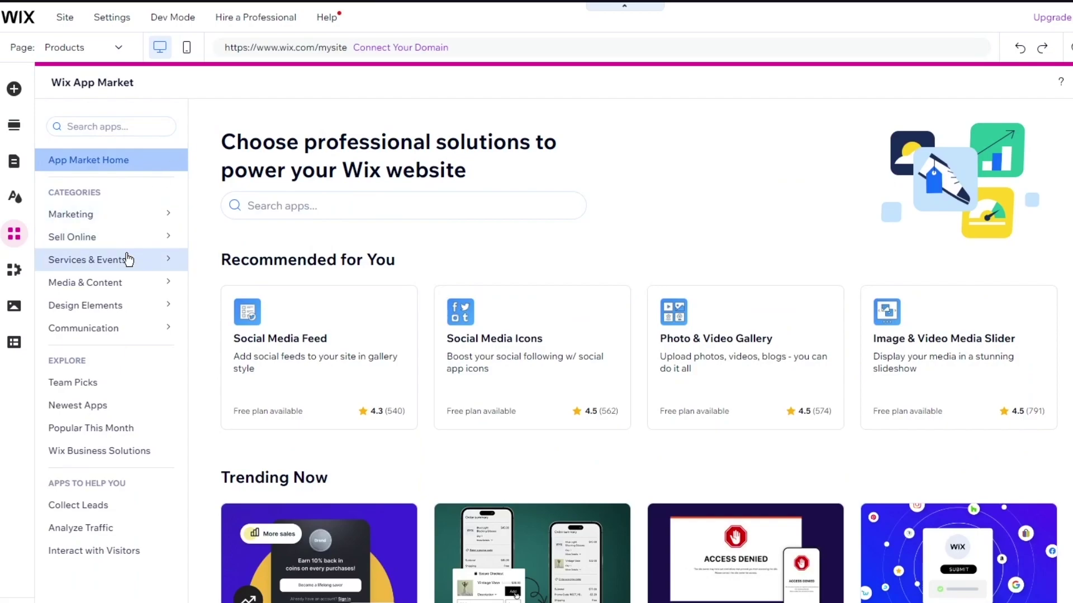
left_click(128, 241)
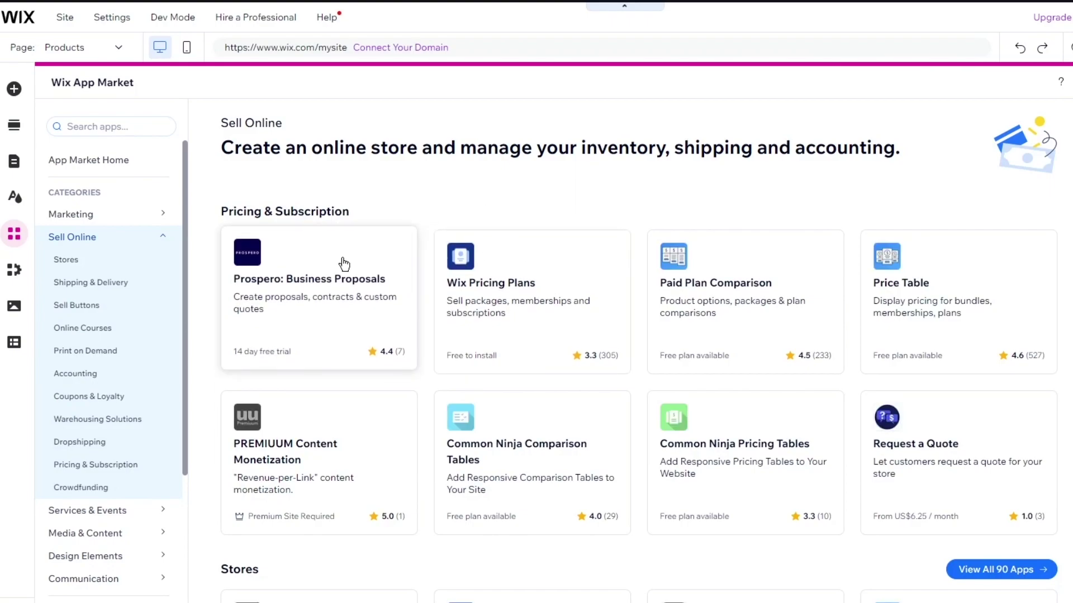
scroll(846, 287, "down", 10)
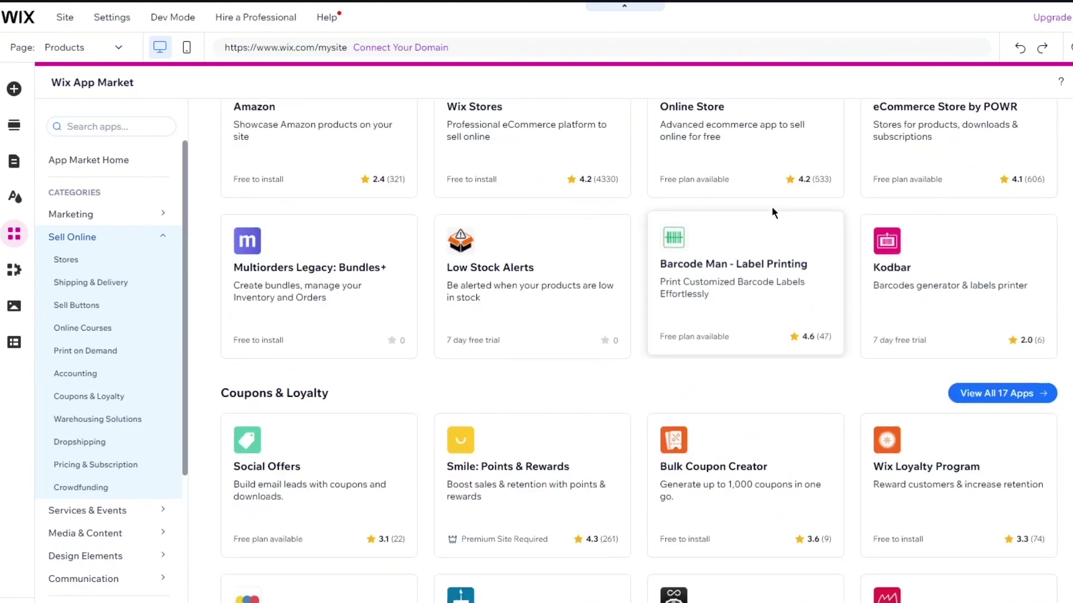
scroll(626, 223, "up", 2)
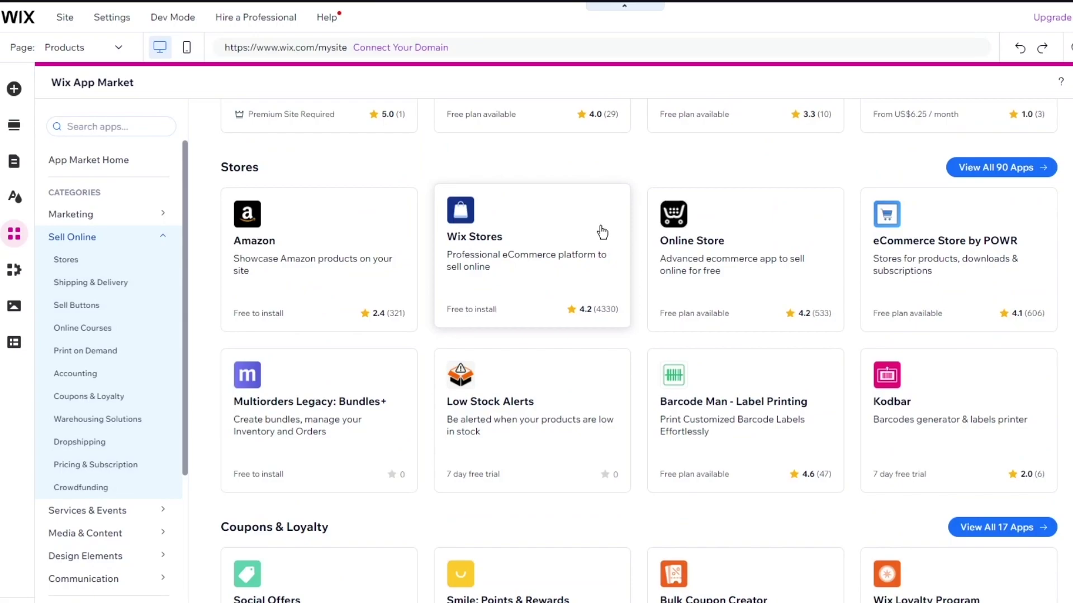
left_click(573, 198)
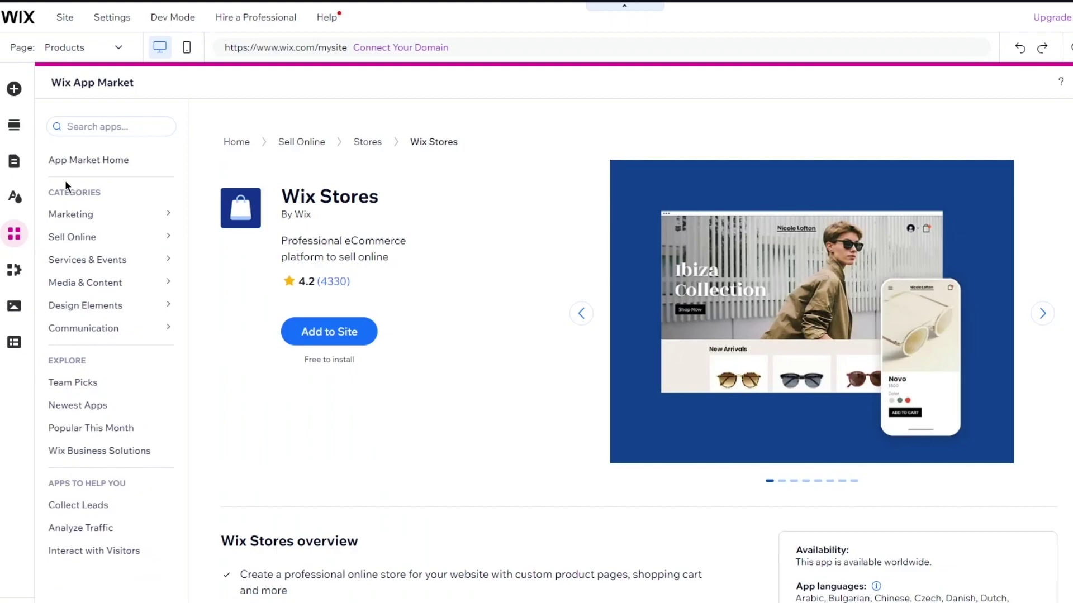
left_click(358, 334)
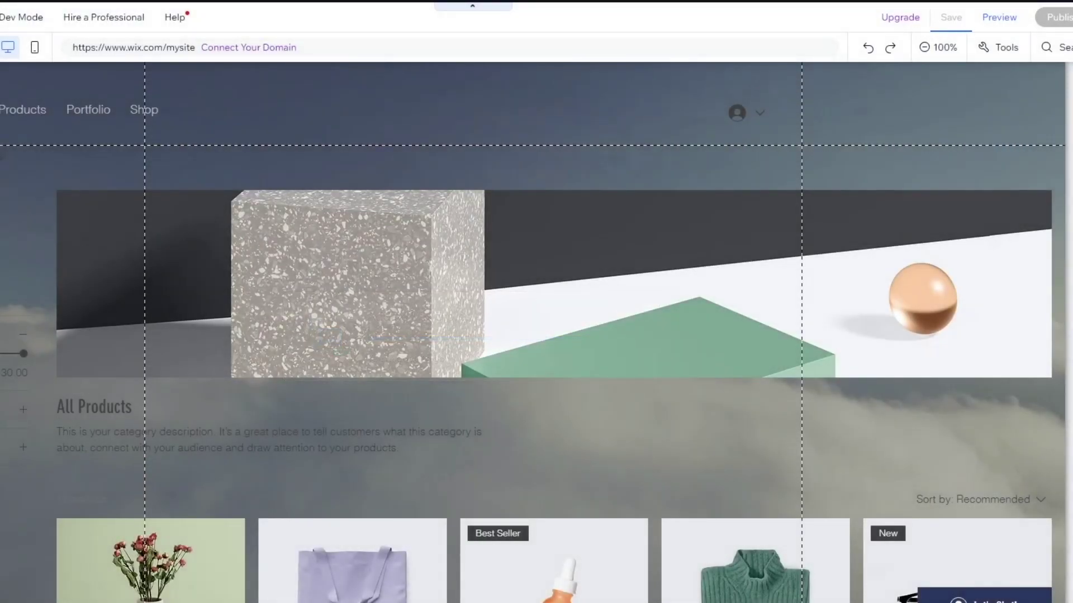
- Scroll down the new store page to the product grid
scroll(683, 359, "down", 5)
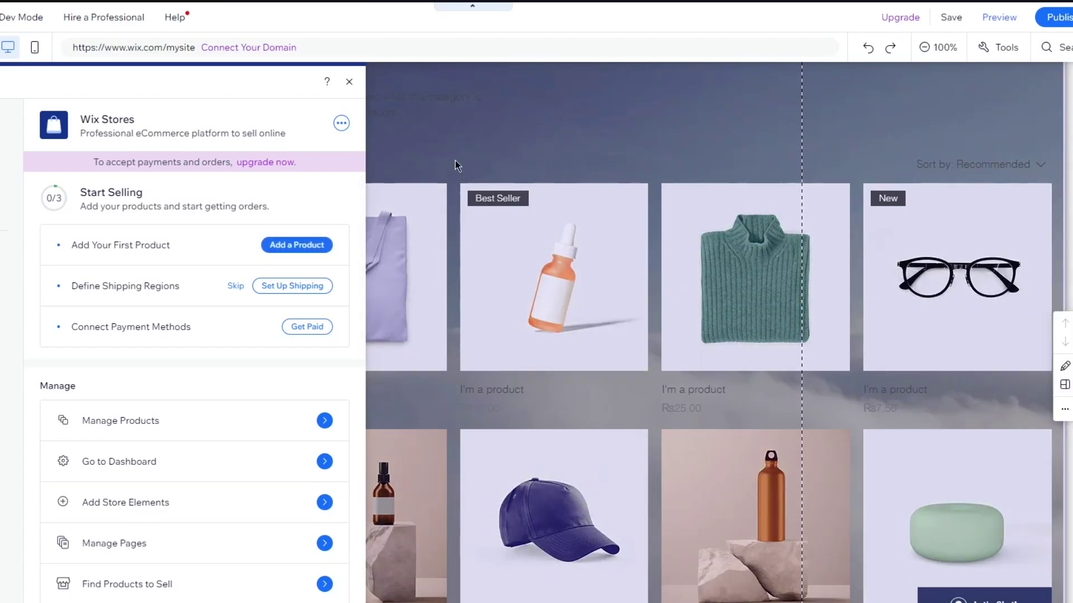
- Close the Stores setup panel, select the product gallery and preview the site
left_click(470, 131)
left_click(401, 254)
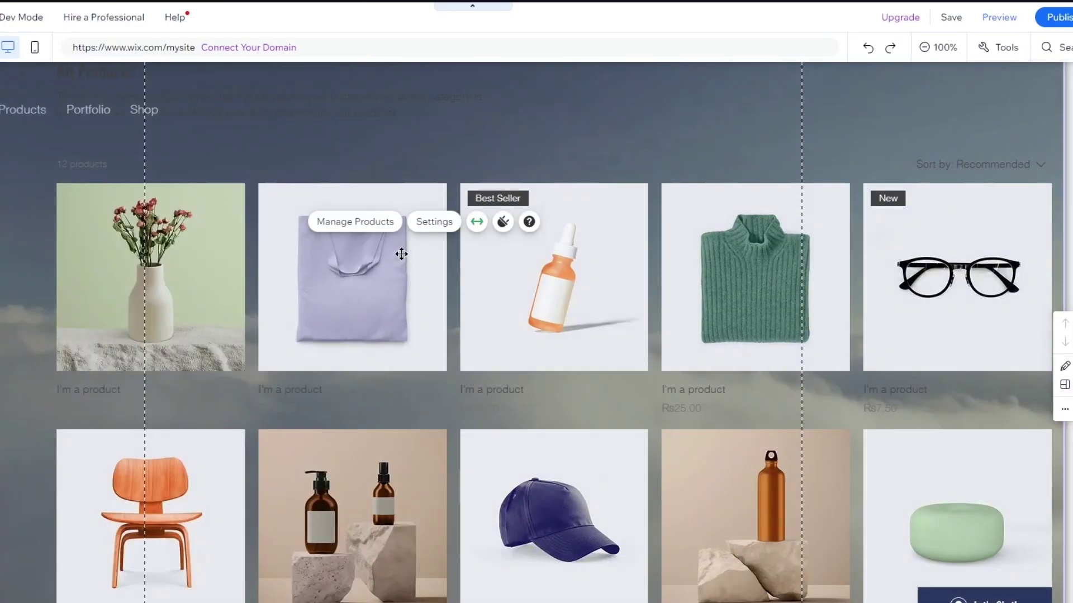
left_click(541, 275)
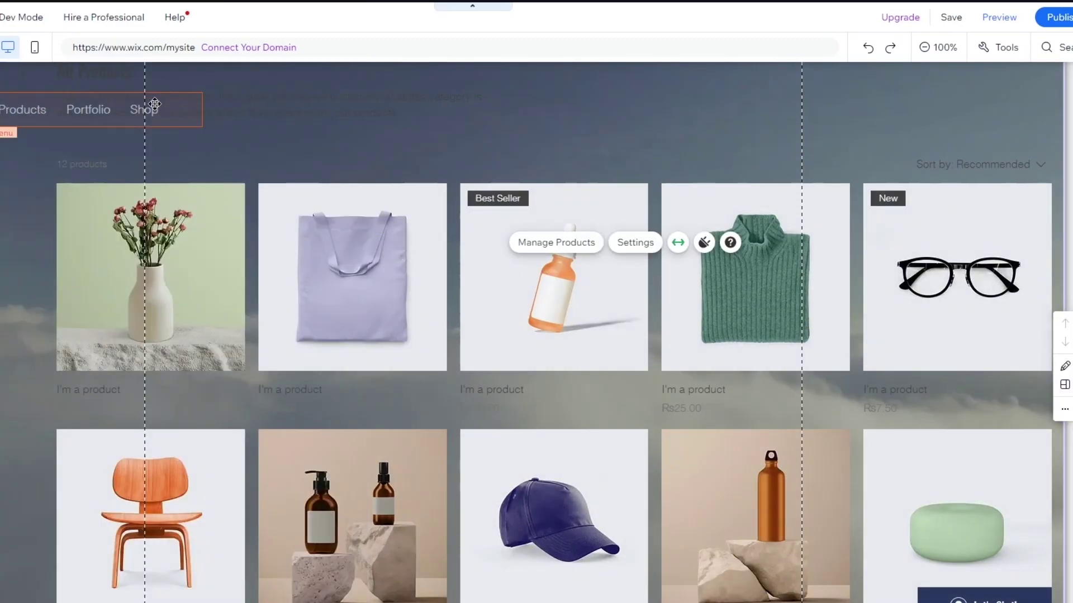
left_click(997, 17)
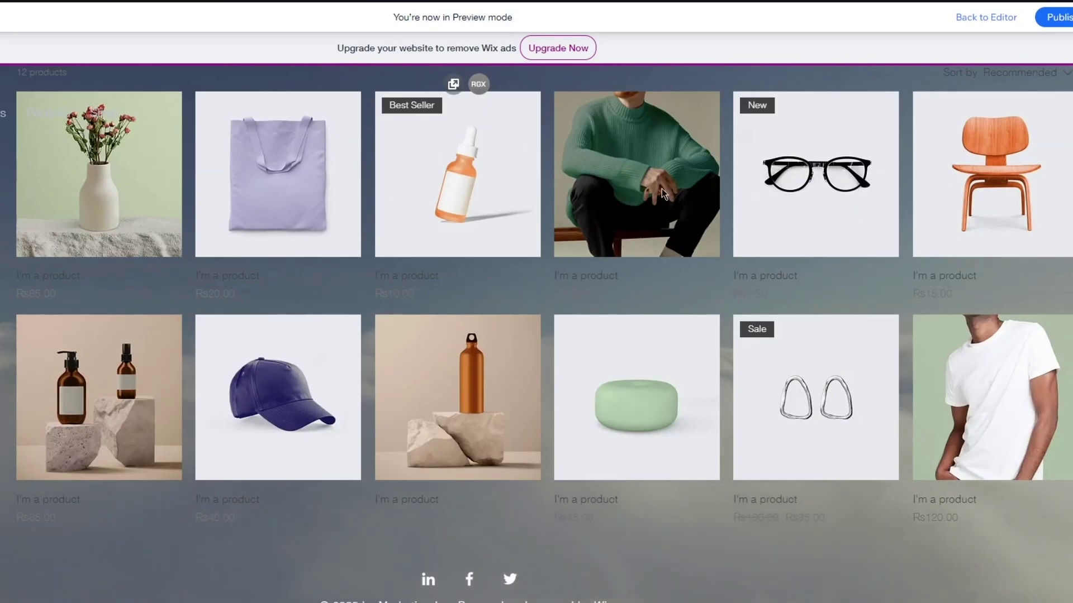
- View the green sweater's product page in Preview, then return to the editor
left_click(618, 201)
scroll(699, 208, "down", 3)
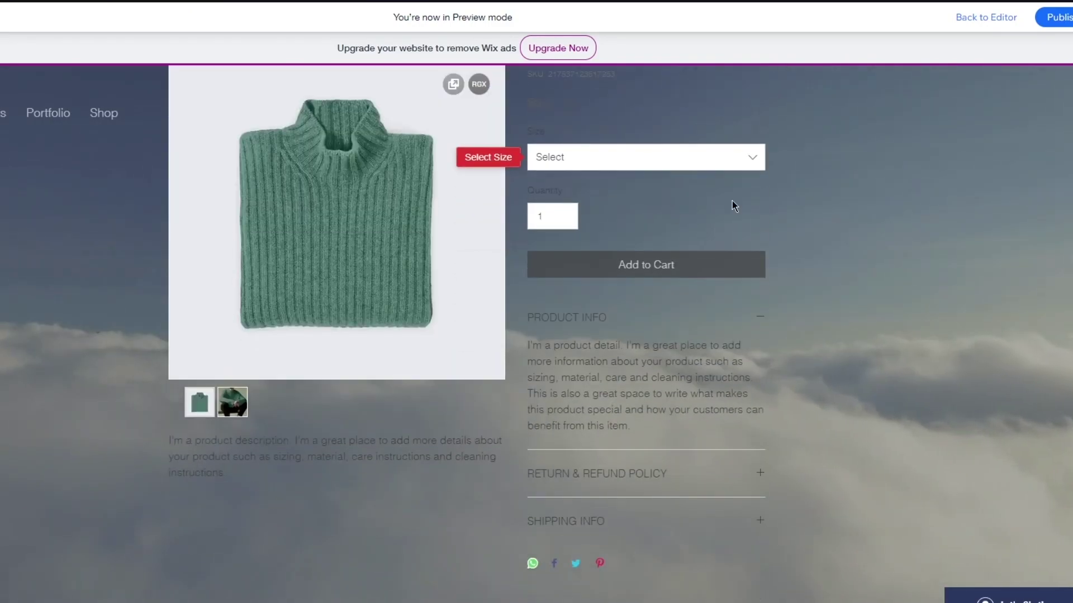
scroll(731, 206, "up", 3)
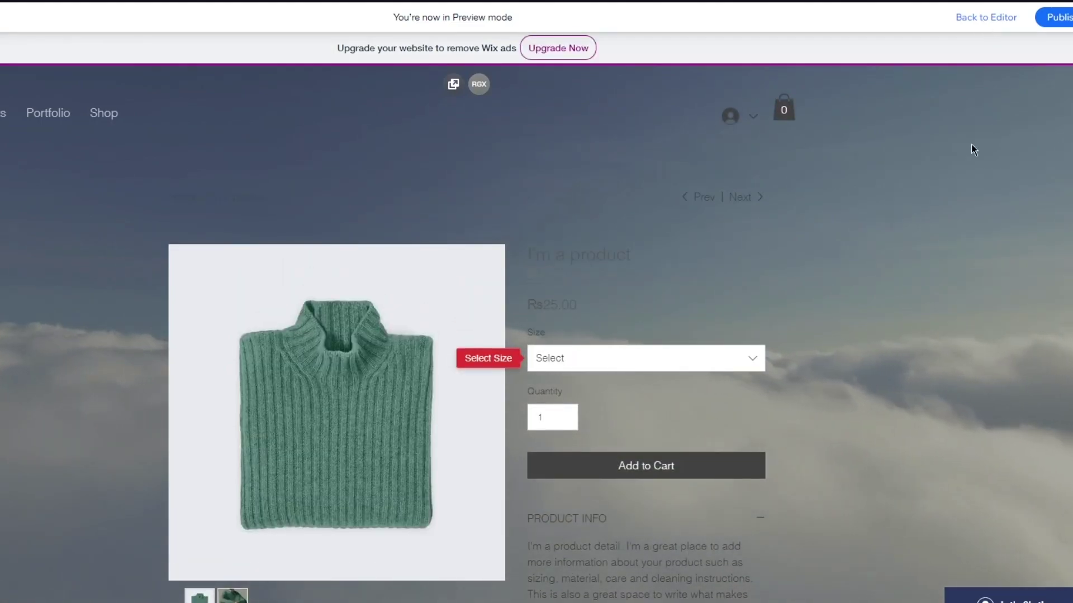
key("ctrl+shift+p")
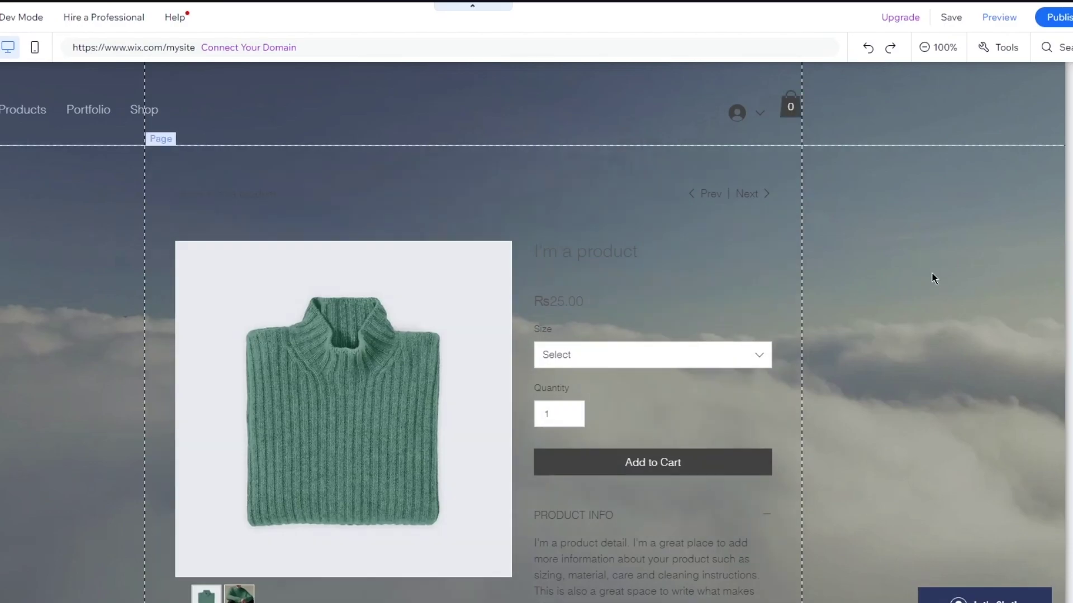
- Try the Sleek and Spotlight product page layouts, then revert to Classic
scroll(934, 276, "down", 3)
left_click(613, 127)
scroll(663, 204, "up", 3)
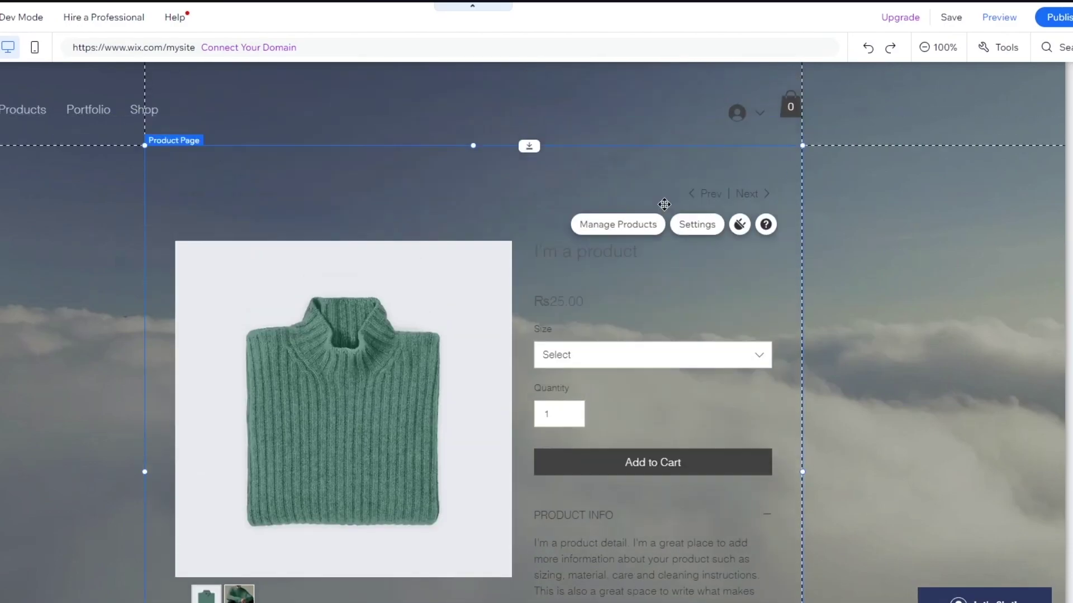
left_click(711, 223)
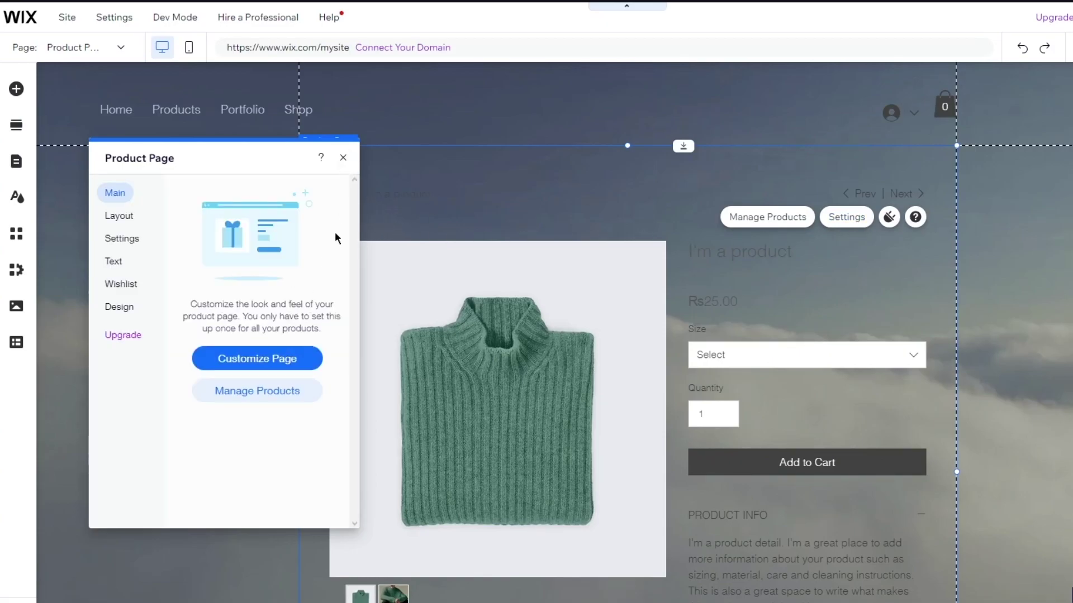
left_click(242, 359)
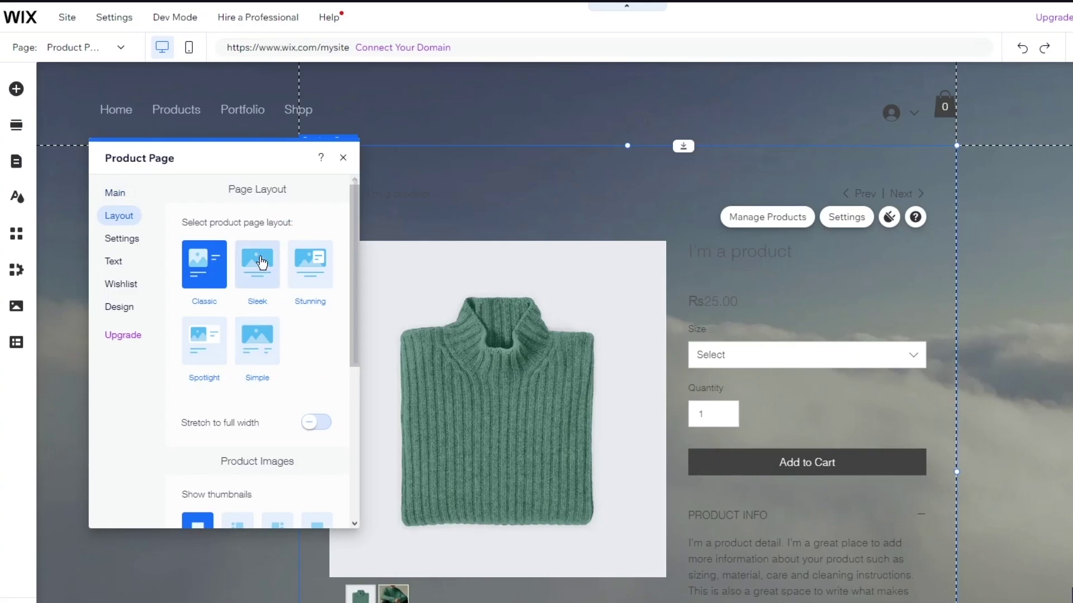
left_click(322, 264)
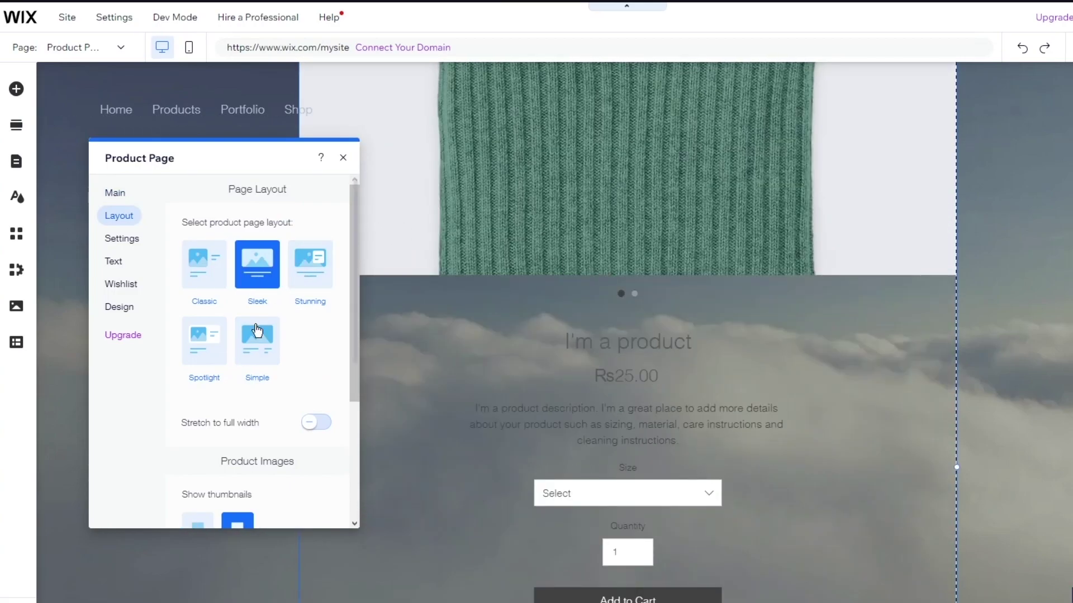
left_click(189, 345)
scroll(559, 271, "up", 6)
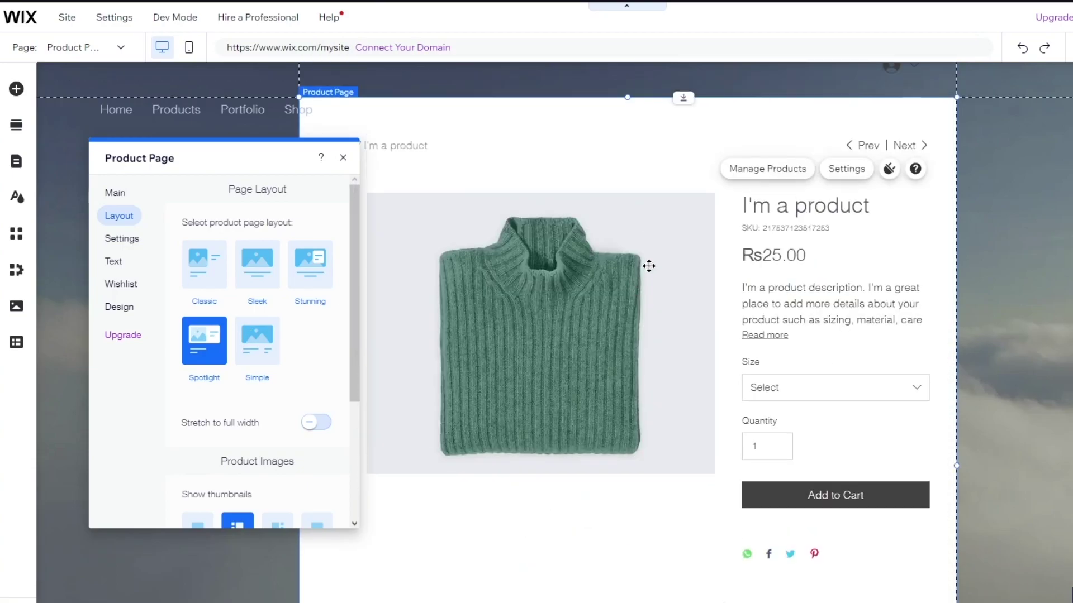
left_click(198, 268)
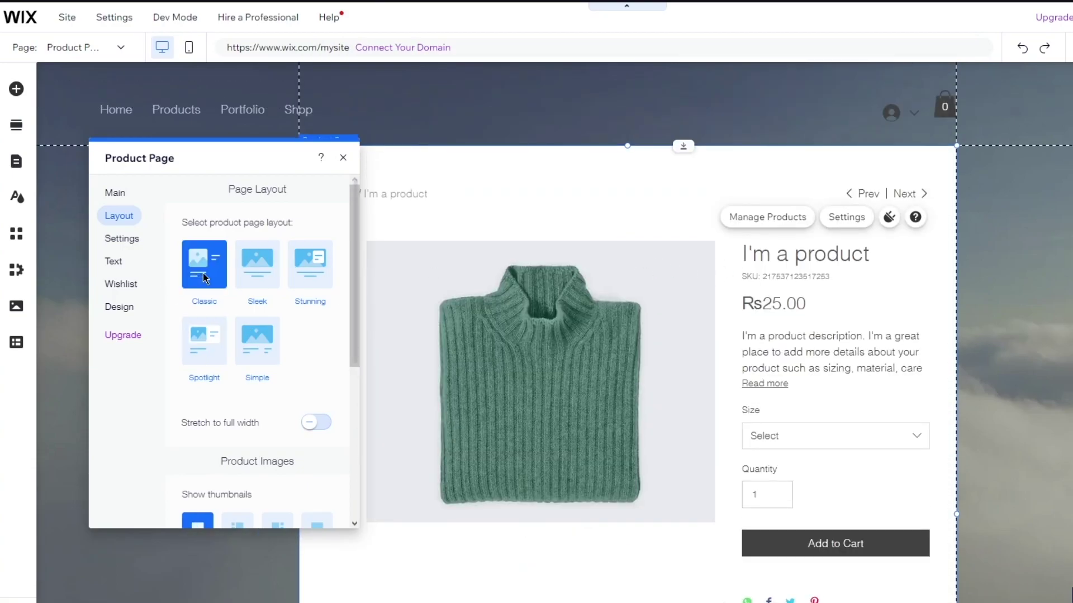
scroll(281, 428, "down", 5)
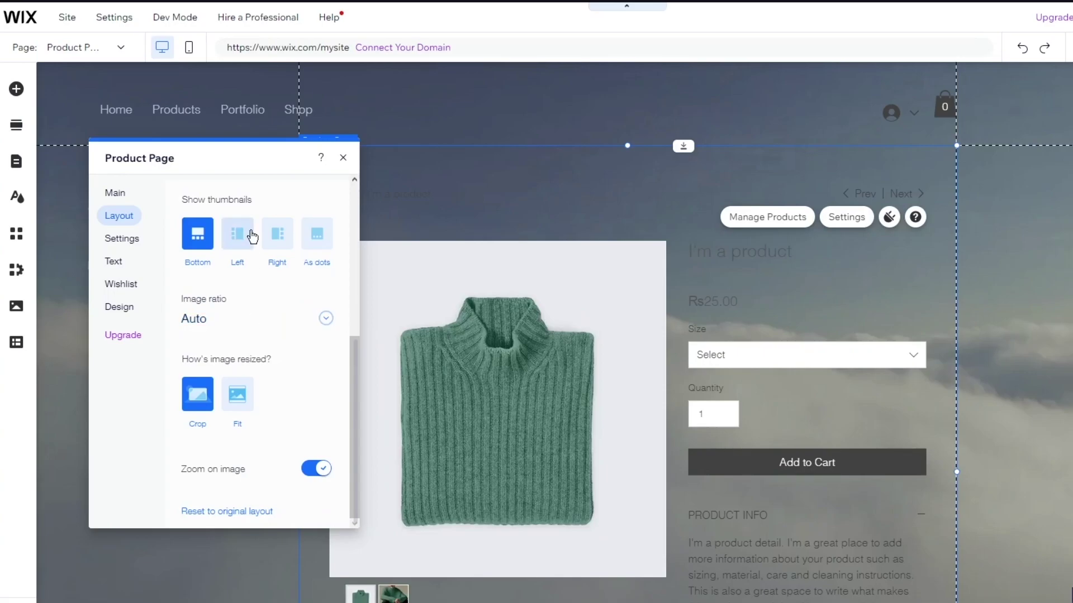
- Review the displayed product details and leave the button text as Add to Cart
left_click(123, 239)
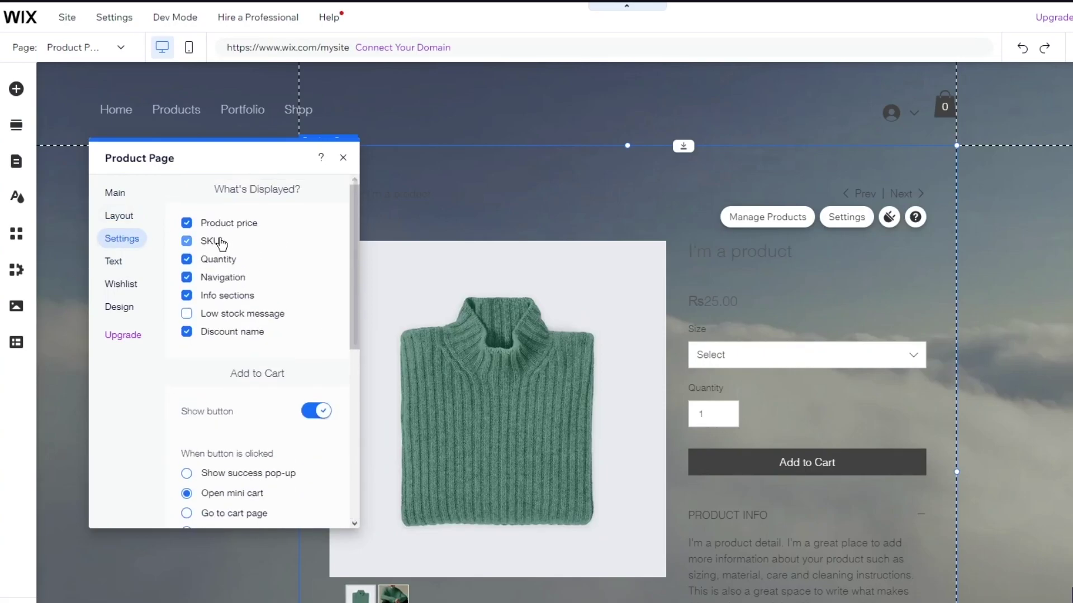
scroll(220, 243, "down", 6)
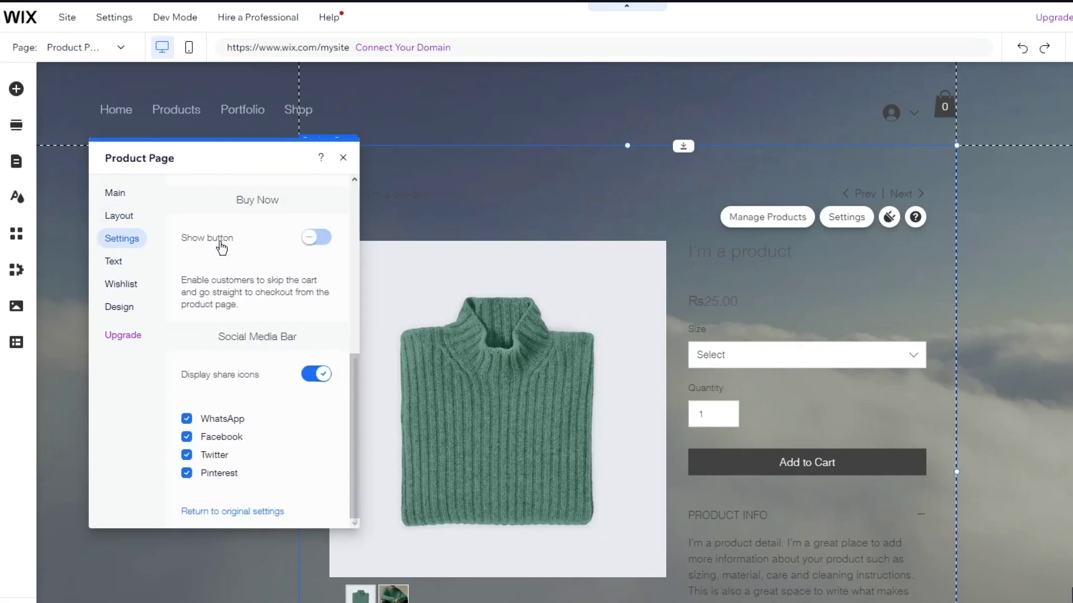
left_click(118, 261)
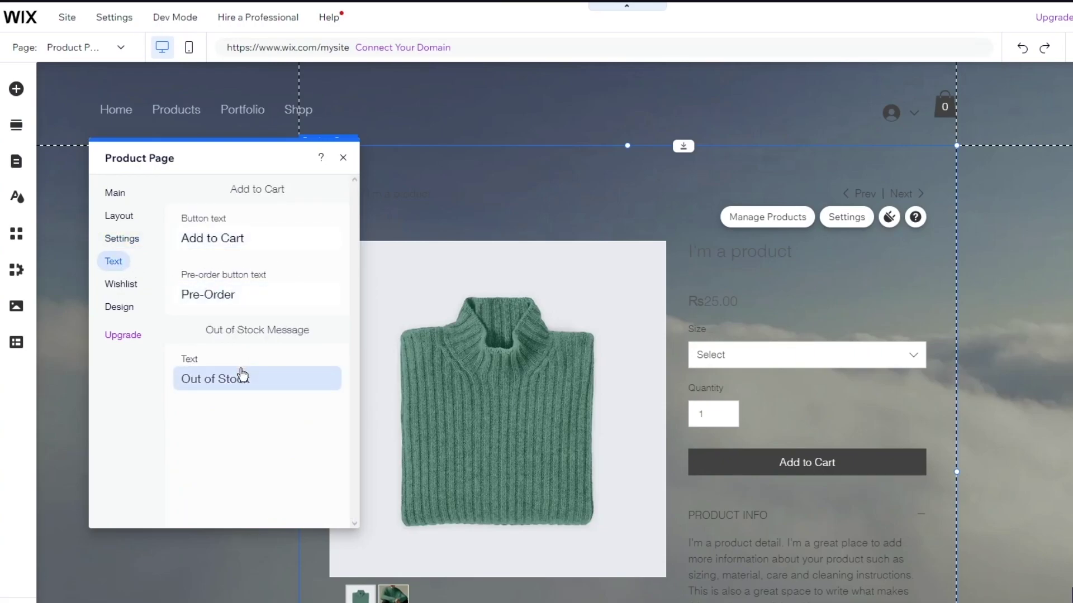
left_click(249, 245)
key("ctrl+a")
key("BackSpace")
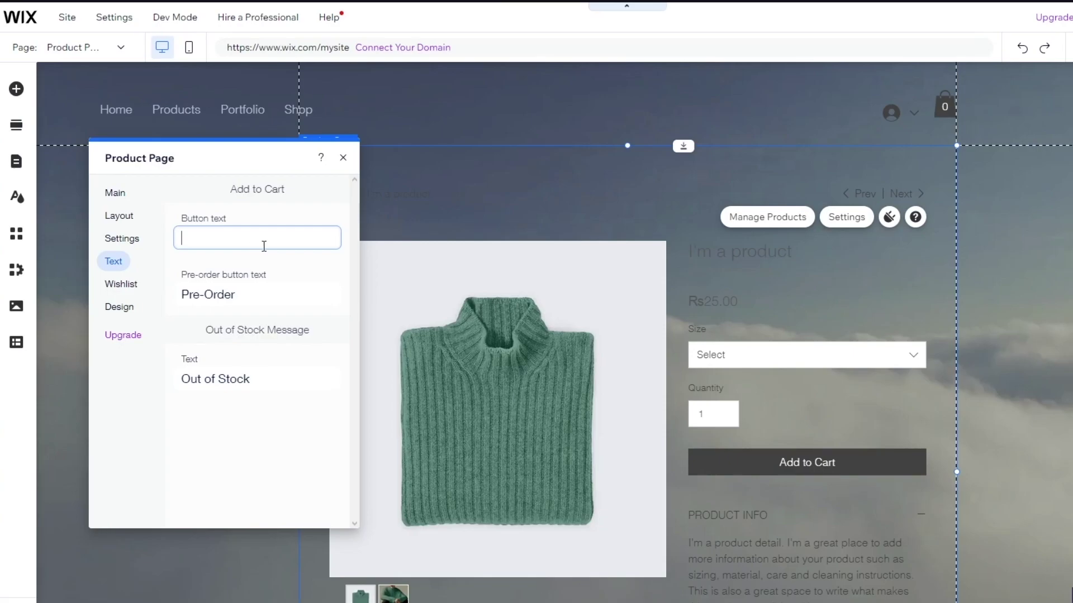
left_click(276, 279)
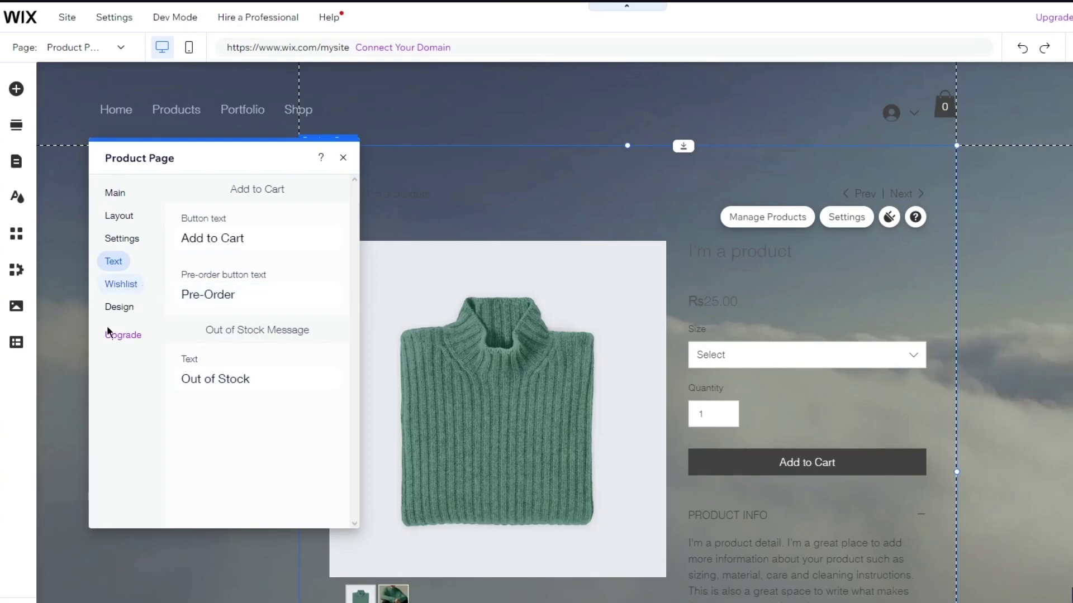
- Give the Add to Cart button the rounded style with corner radius 20
left_click(119, 312)
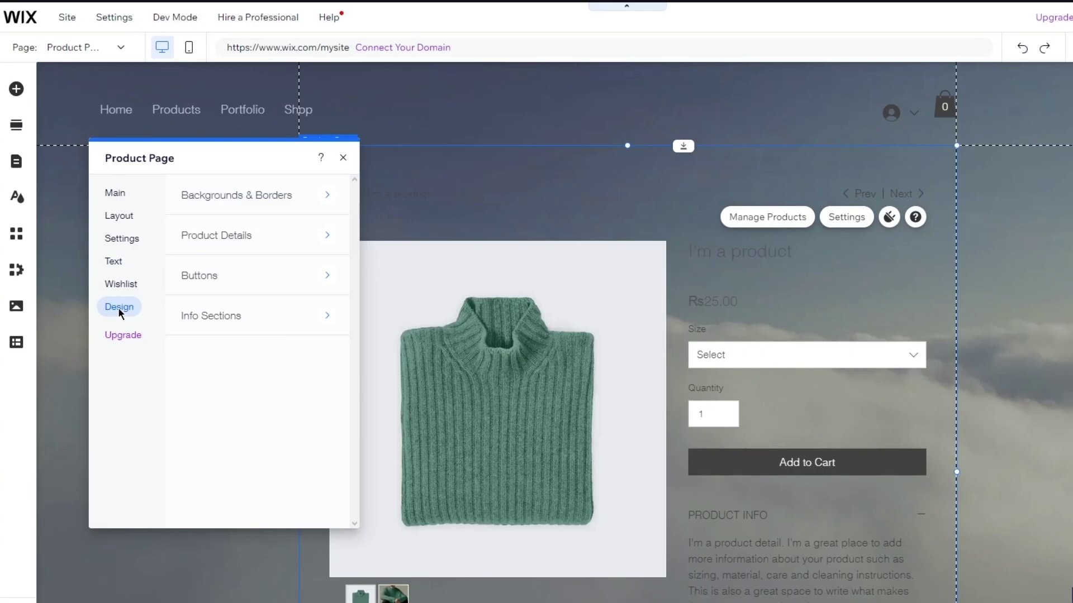
left_click(257, 279)
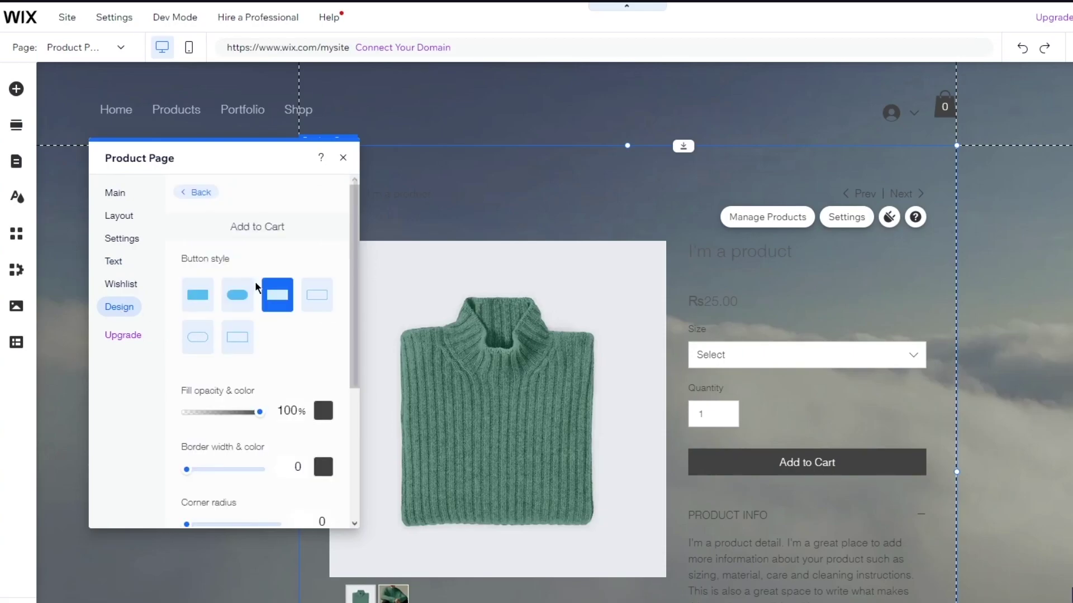
left_click(236, 302)
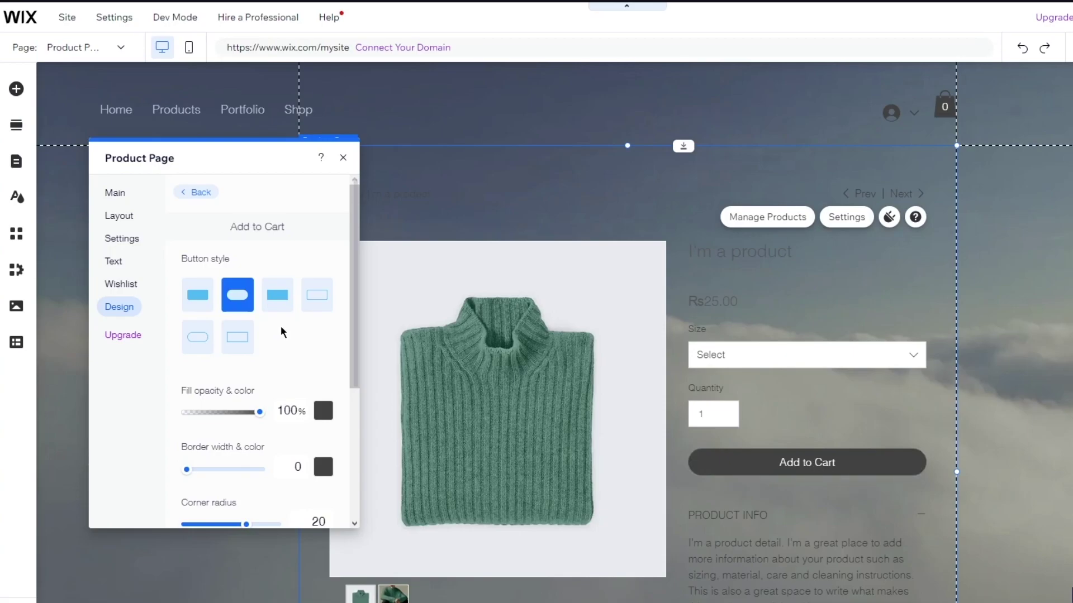
scroll(280, 330, "down", 4)
scroll(299, 328, "up", 4)
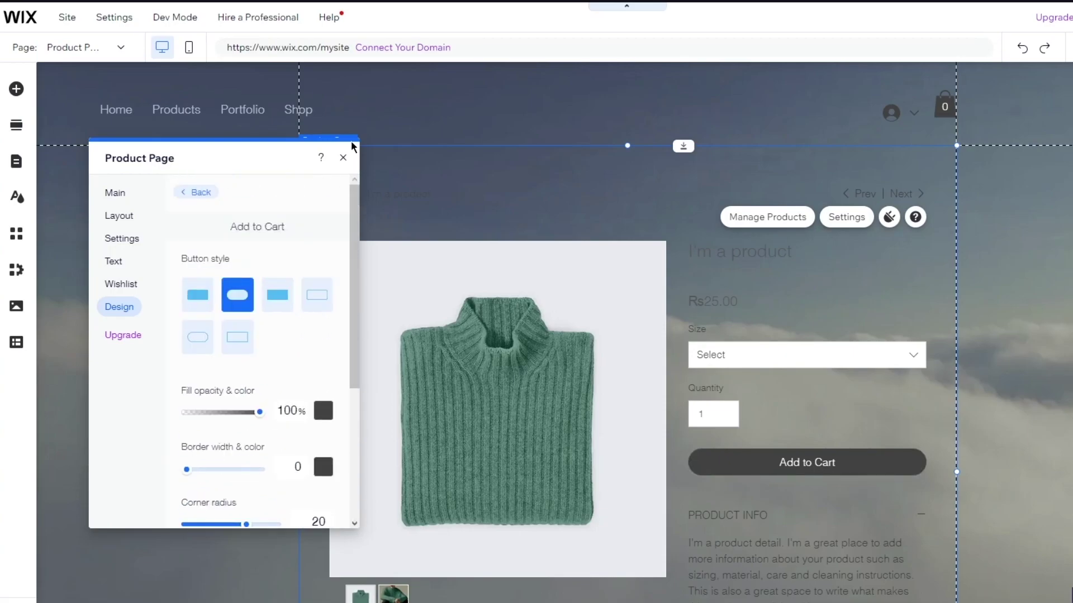
left_click(343, 157)
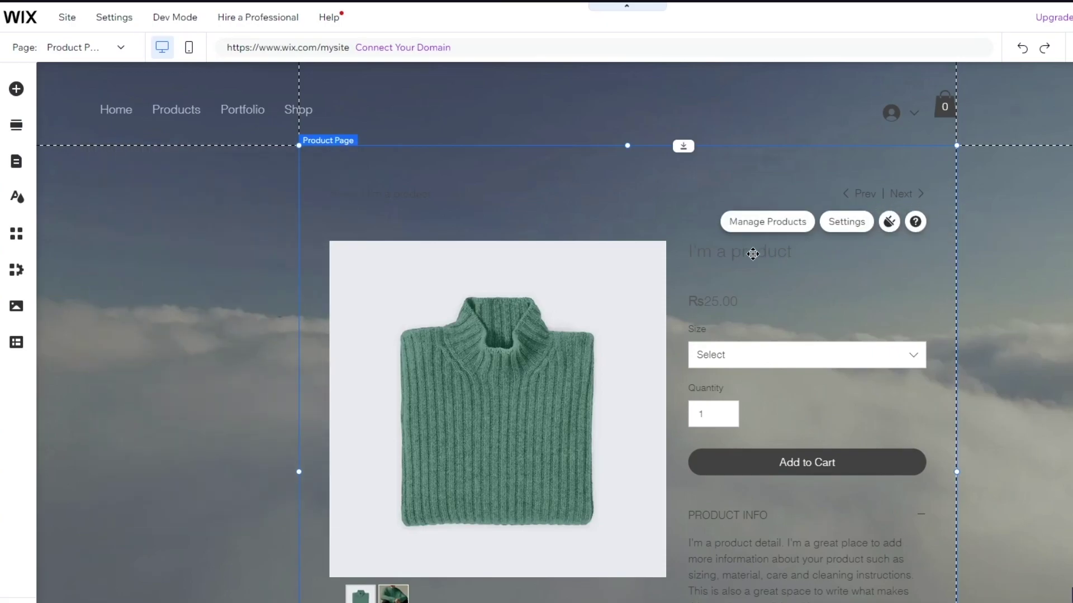
double_click(438, 202)
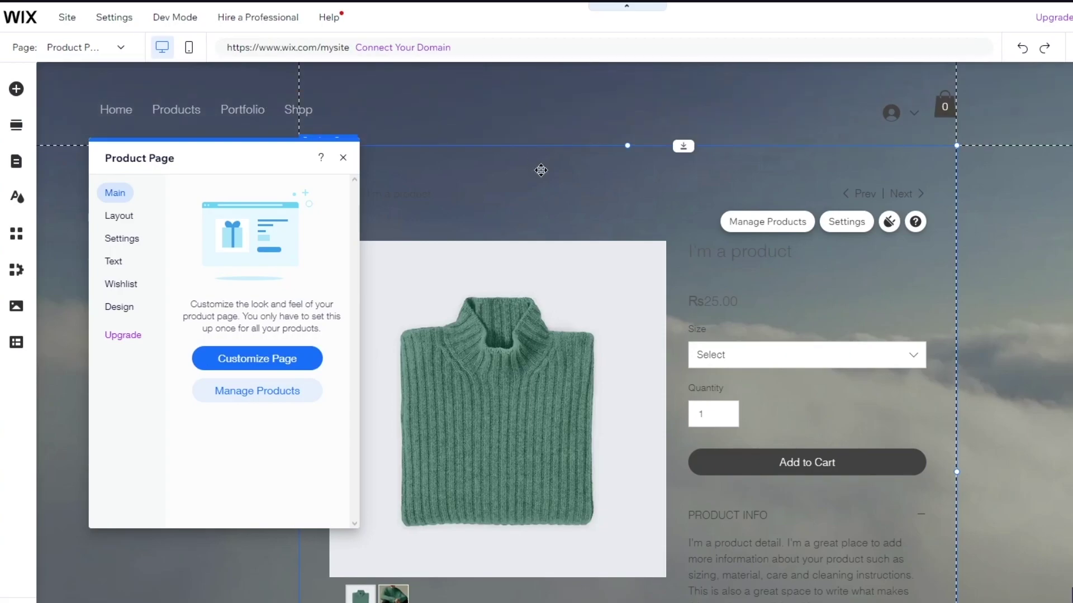
left_click(645, 192)
scroll(843, 256, "down", 5)
scroll(785, 195, "up", 5)
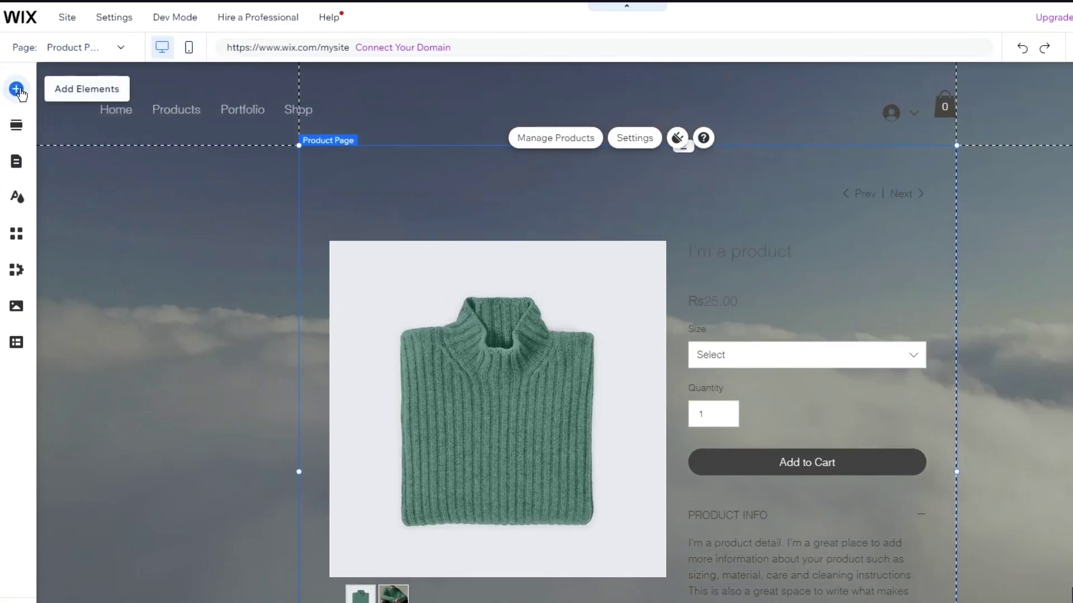
left_click(112, 48)
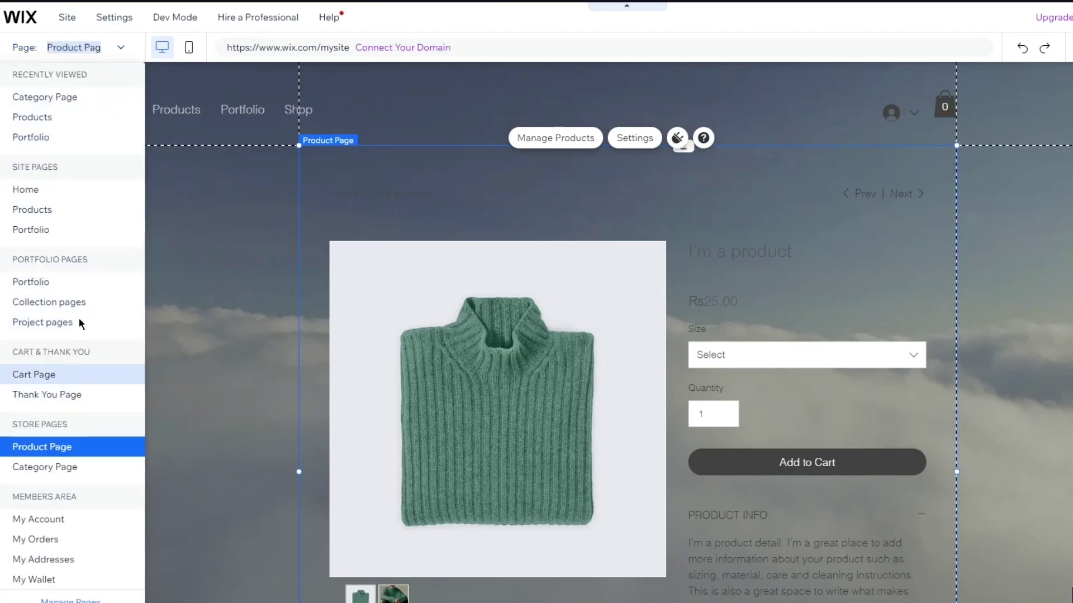
left_click(42, 450)
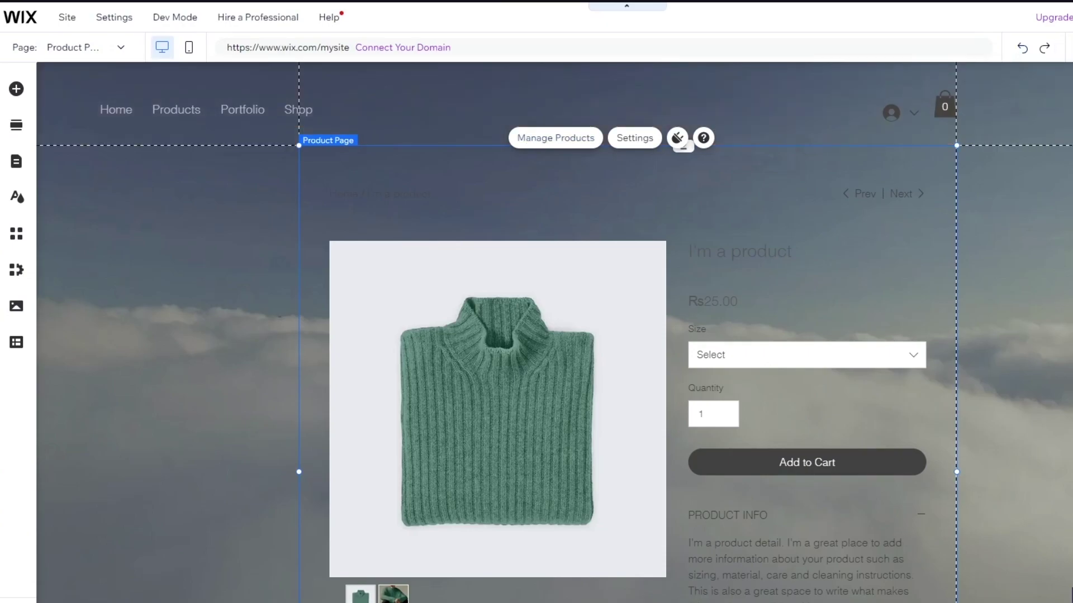
mouse_move(270, 14)
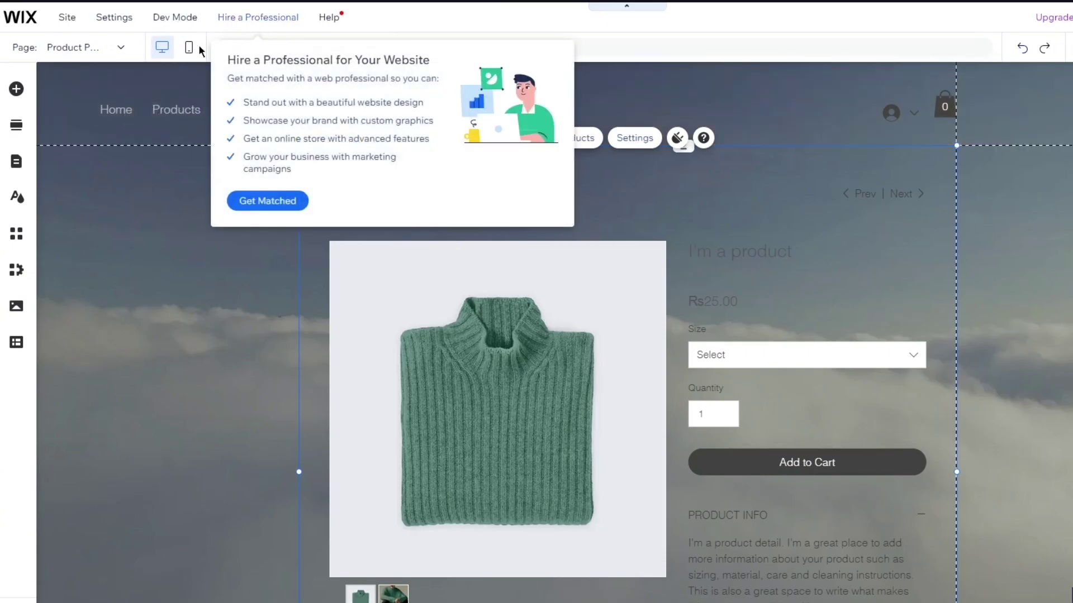
- In the Site Menu pages list, select the Shop menu item and confirm its name
left_click(14, 162)
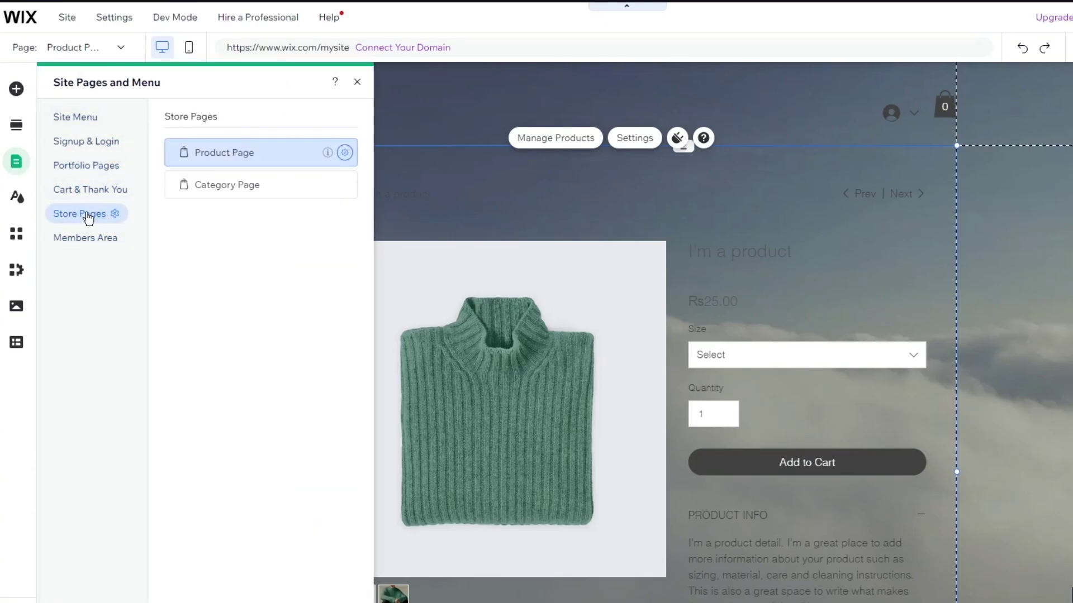
left_click(86, 164)
left_click(87, 141)
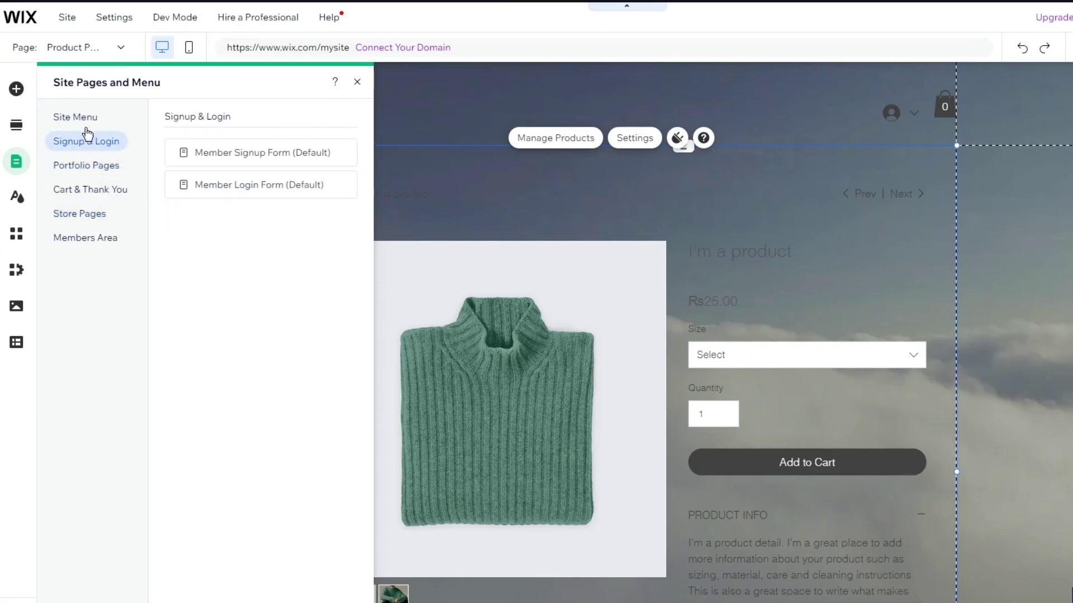
left_click(87, 124)
left_click(218, 249)
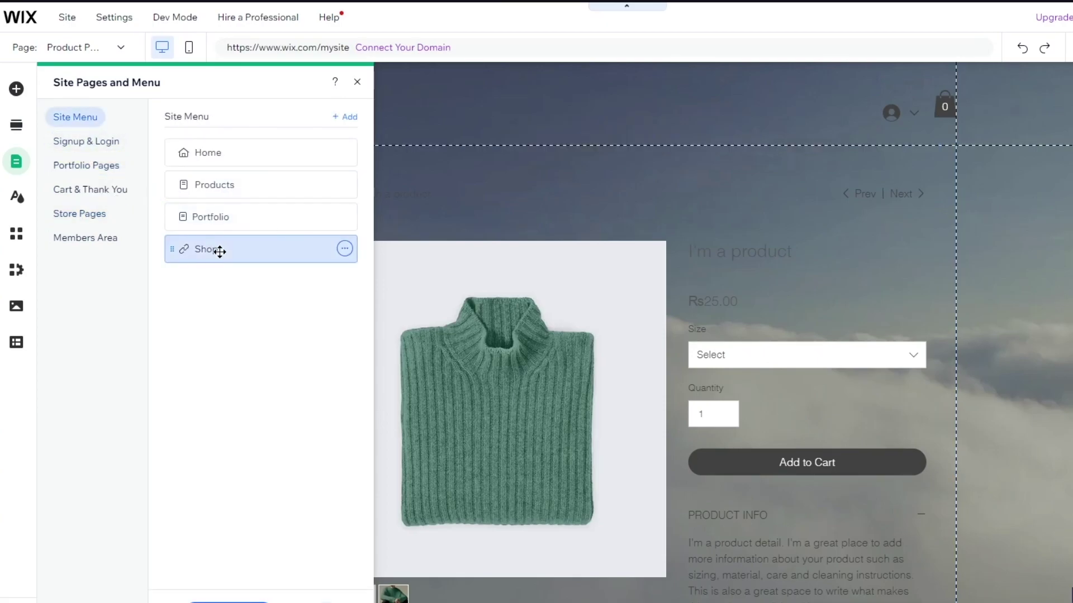
double_click(273, 249)
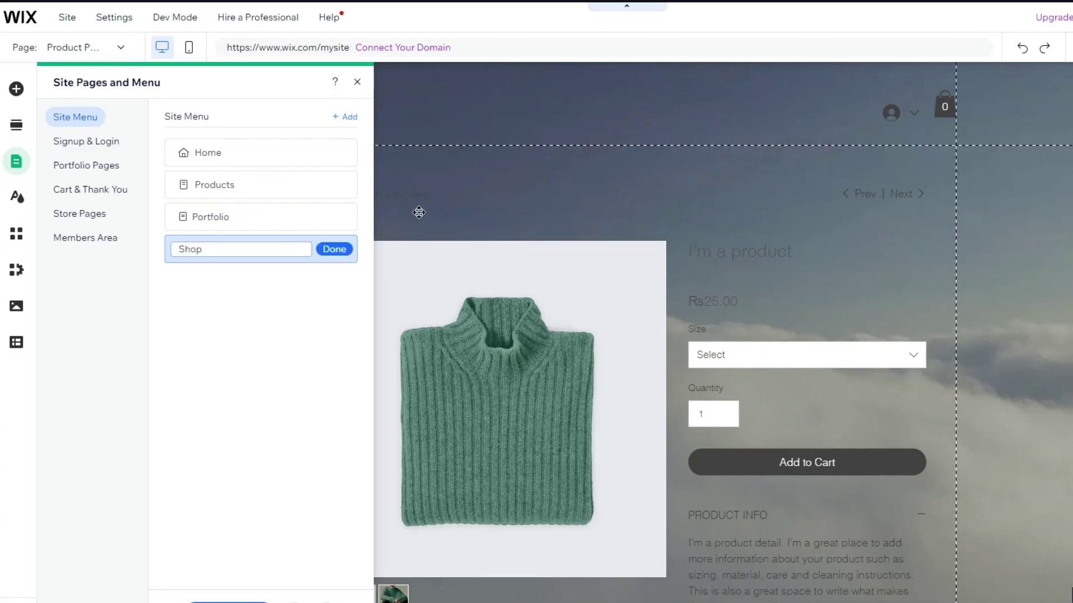
left_click(450, 128)
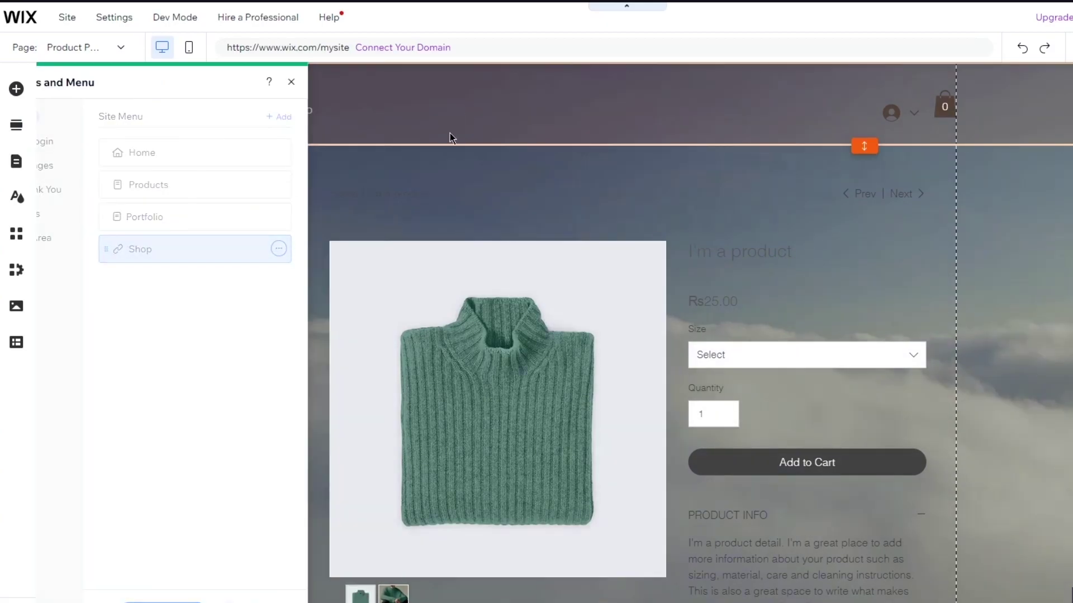
- Check that the site menu lists Home, Products and Shop by switching between those pages
left_click(294, 109)
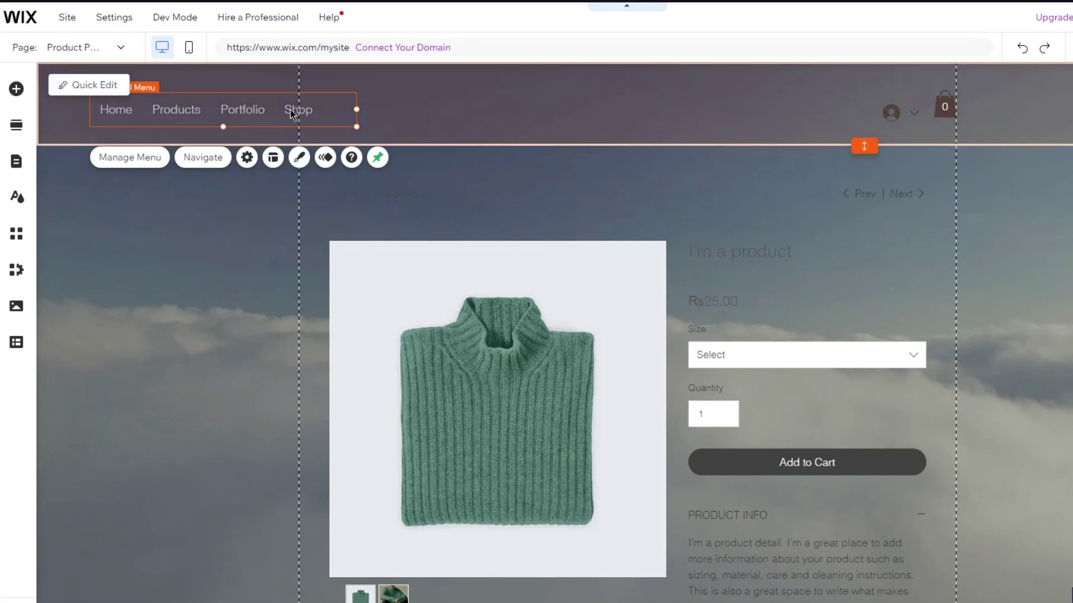
double_click(291, 113)
left_click(223, 146)
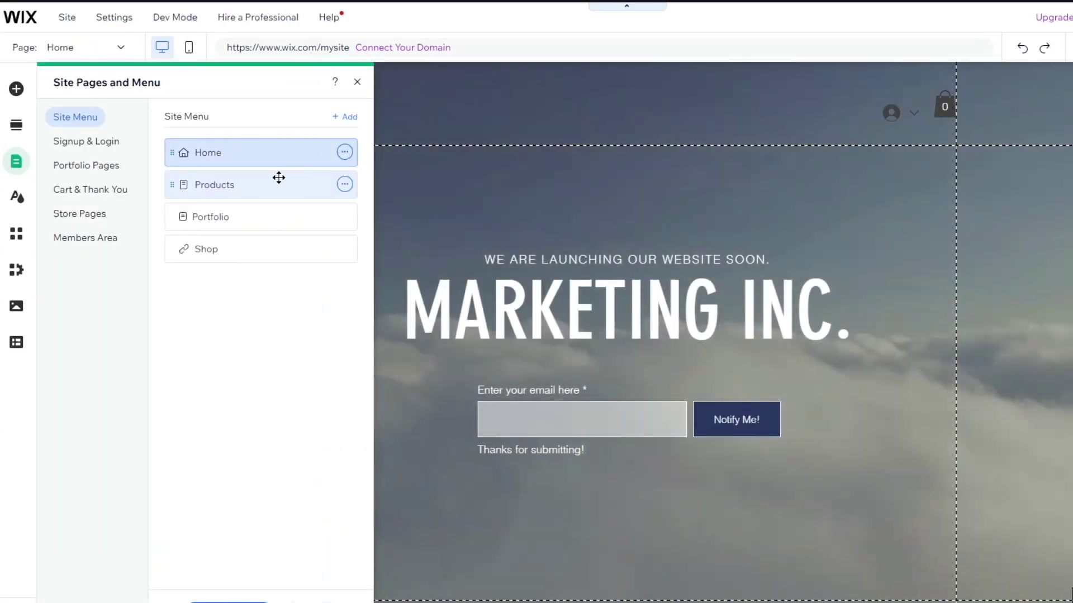
left_click(279, 177)
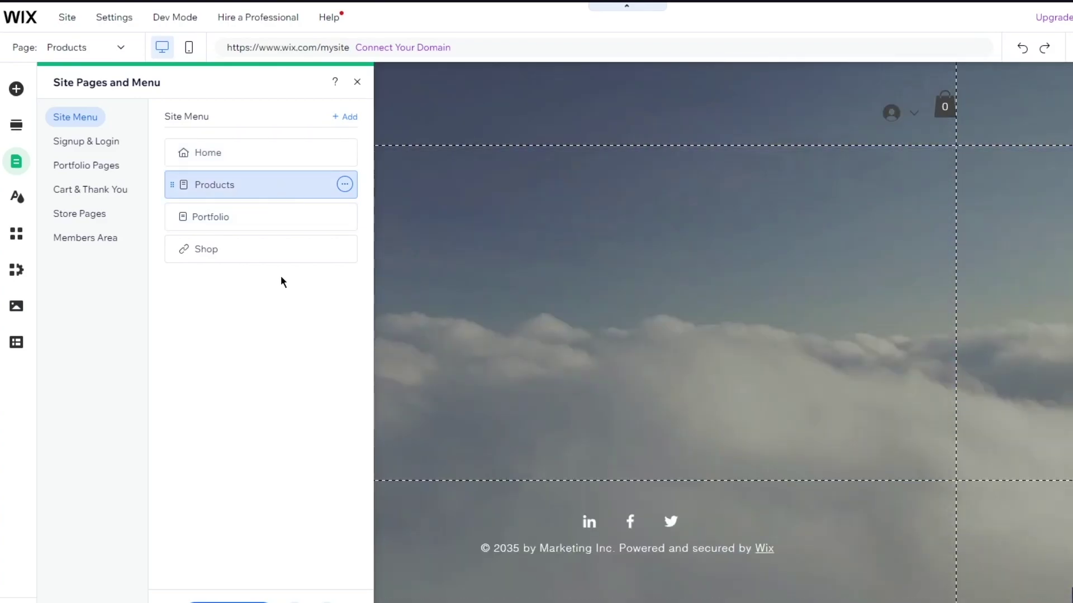
left_click(276, 240)
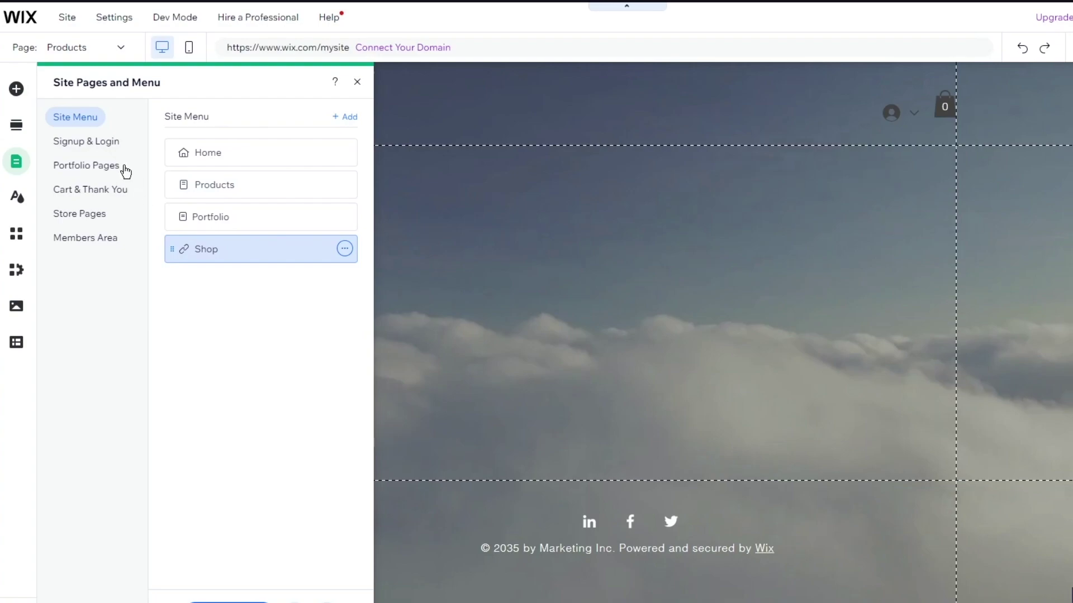
- Open the store's Product Page from Store Pages and close the pages panel
left_click(89, 143)
left_click(88, 167)
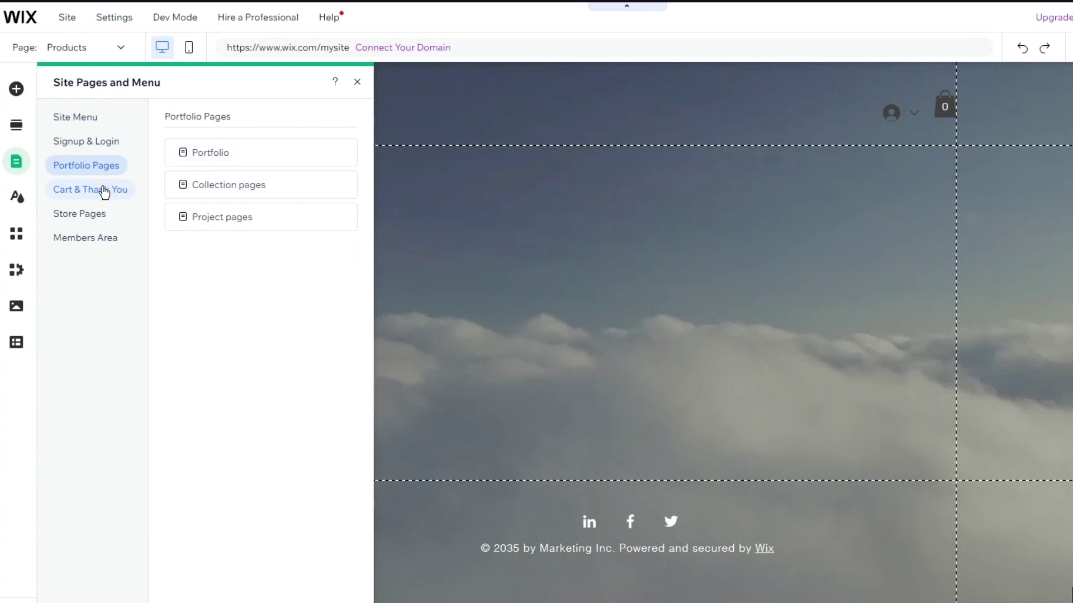
left_click(104, 192)
left_click(81, 216)
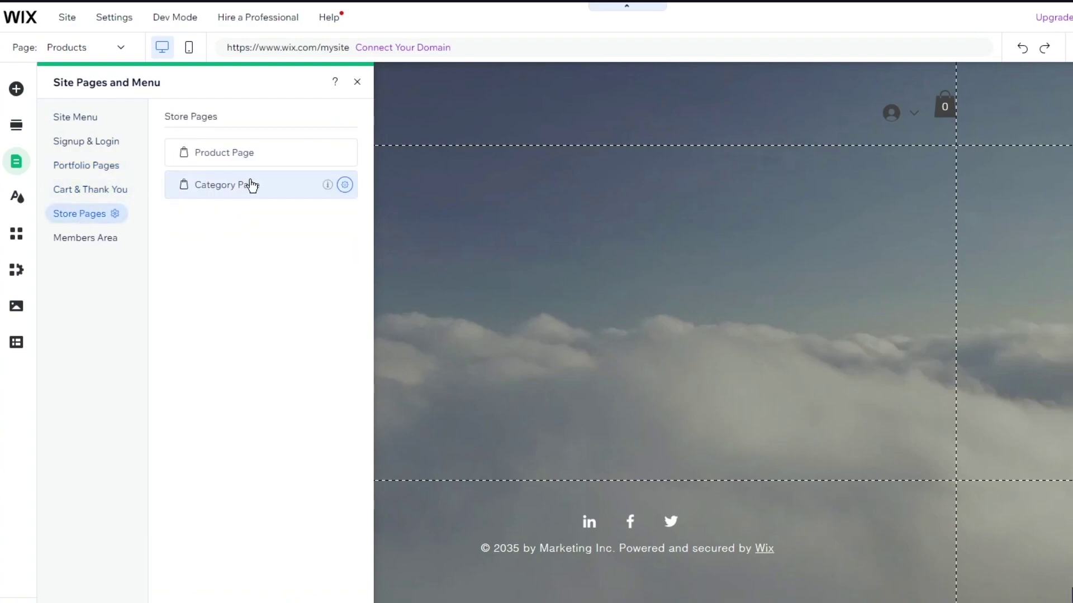
left_click(226, 152)
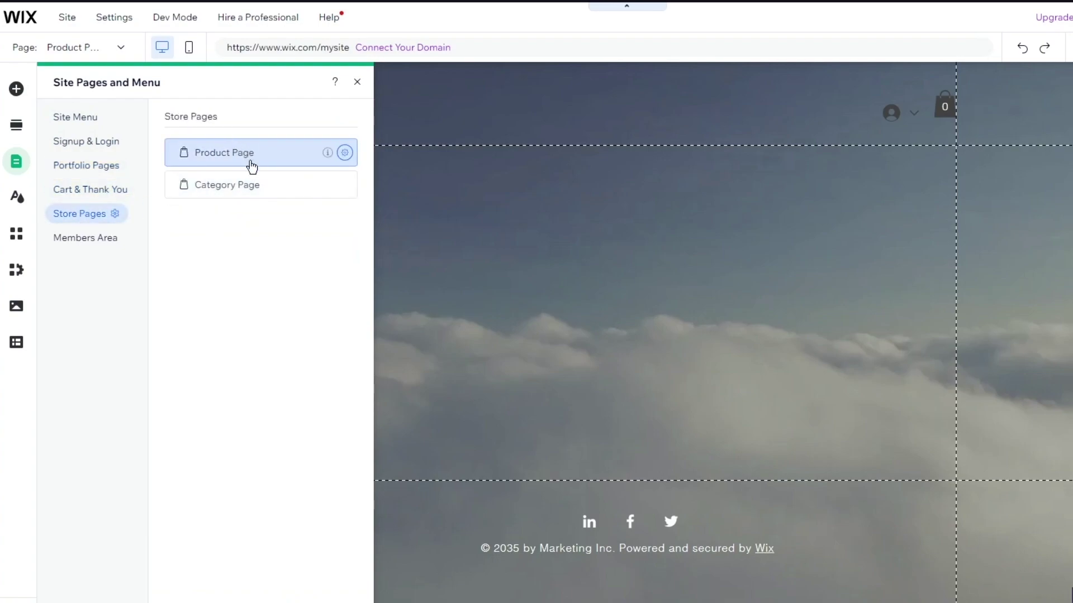
mouse_move(328, 153)
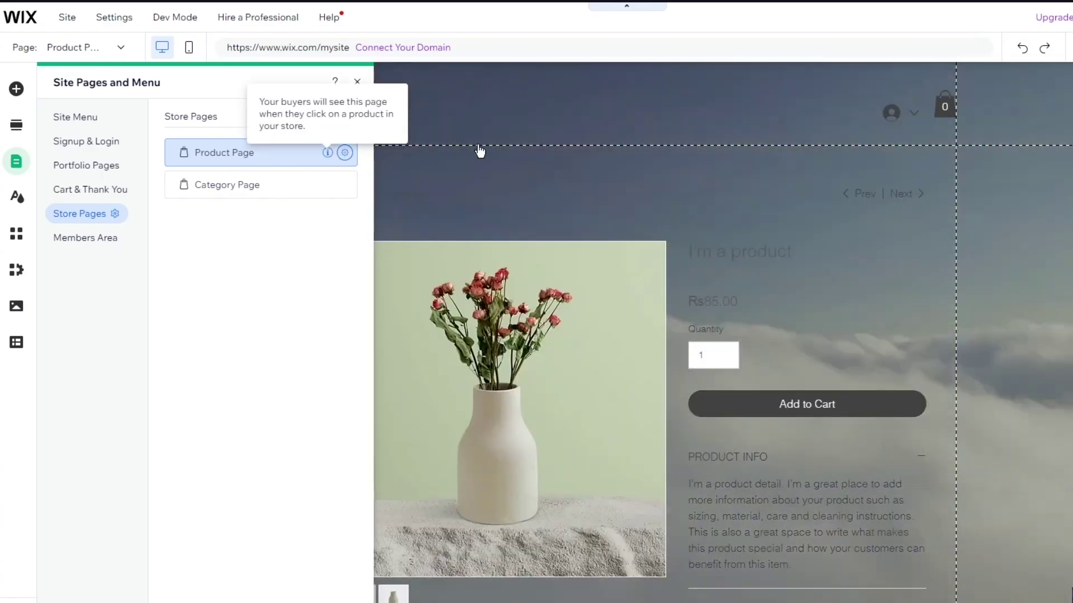
left_click(660, 185)
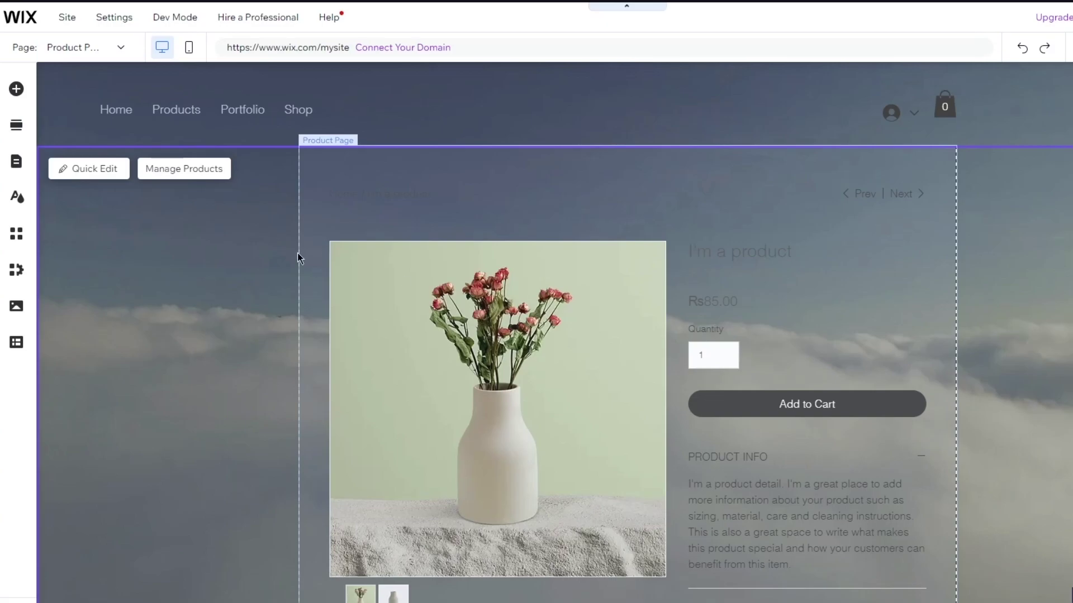
- Select the Product Page widget, glance at the 12-product store list, then open its settings
left_click(622, 205)
left_click(638, 175)
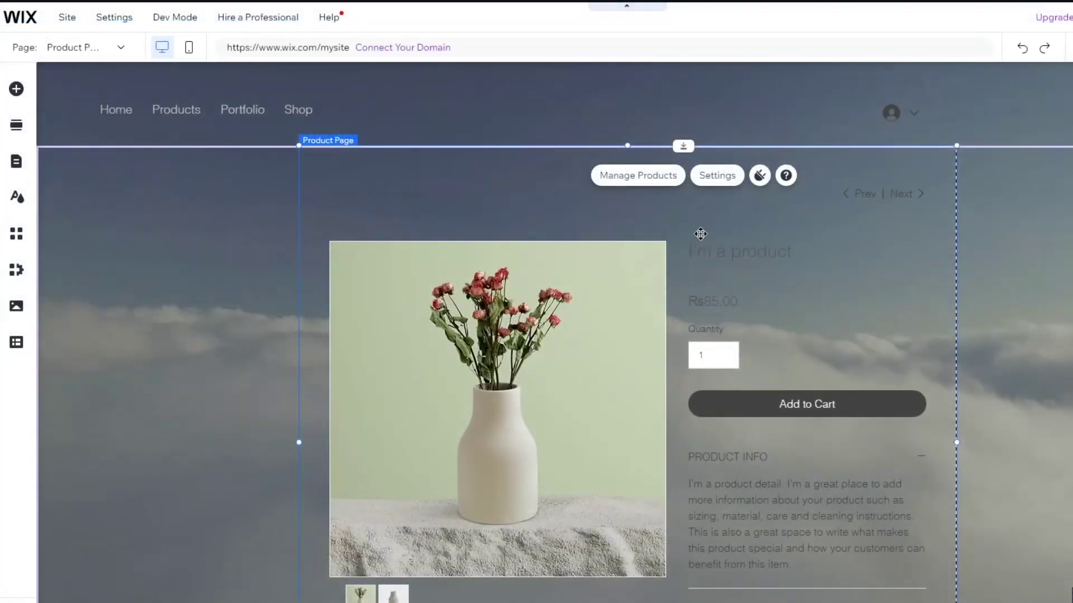
left_click(726, 175)
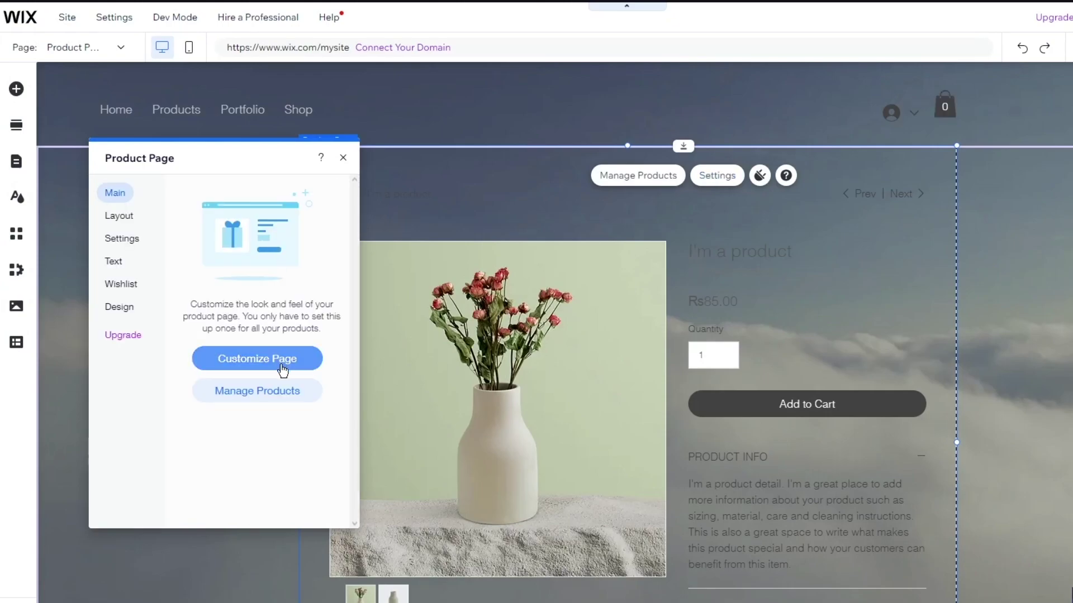
- Switch the product page layout from Sleek to Stunning
left_click(259, 359)
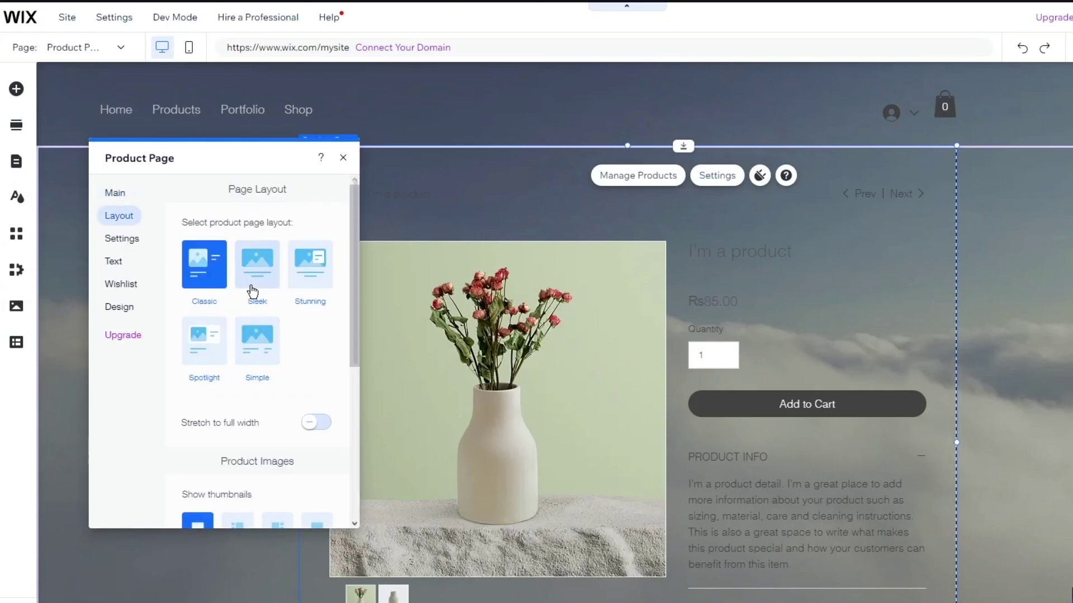
left_click(252, 291)
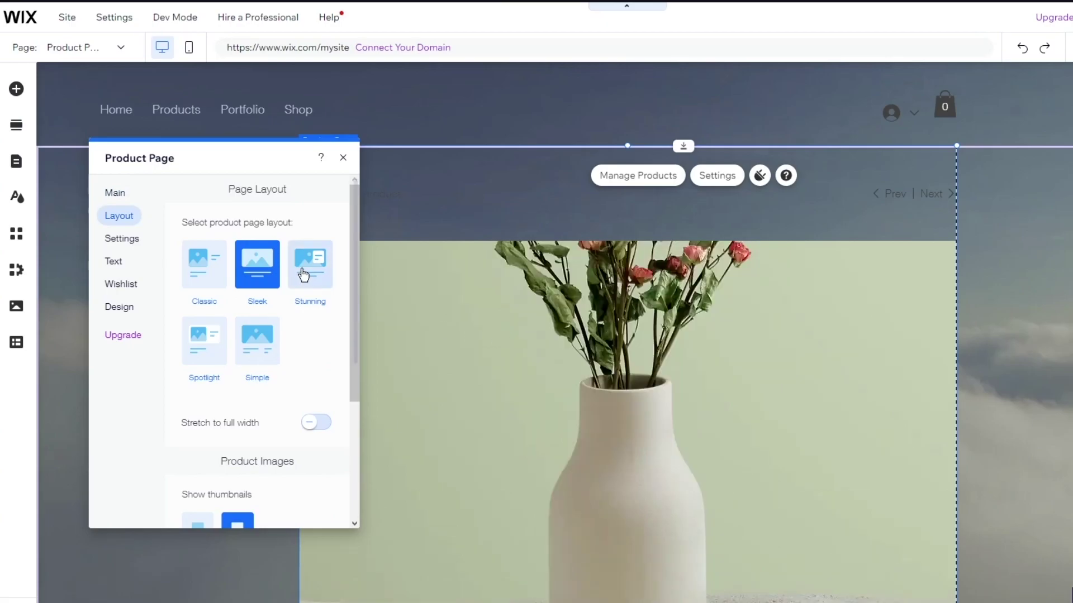
left_click(310, 265)
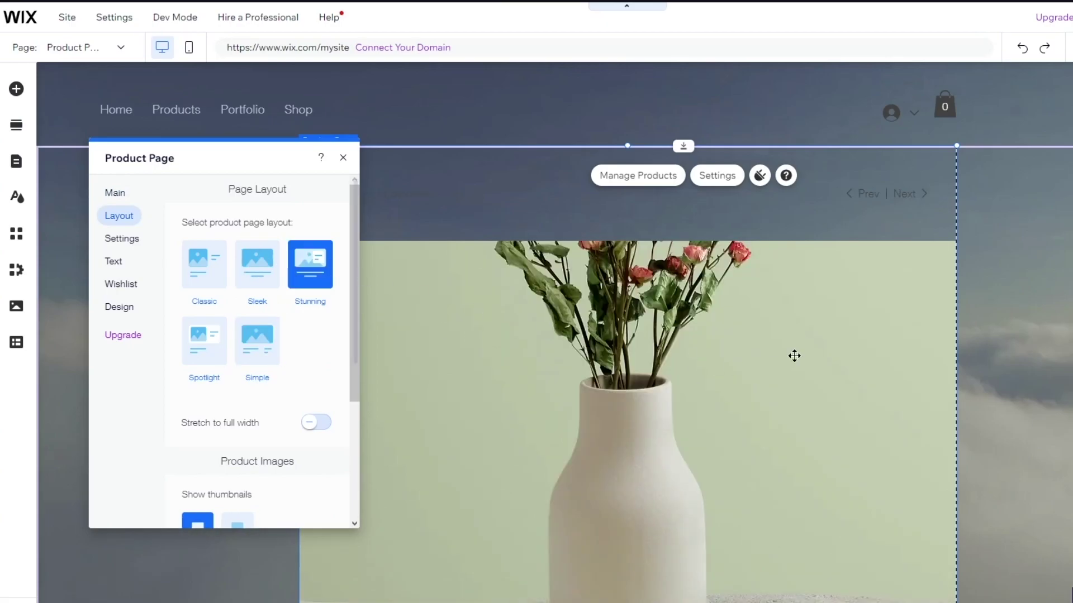
scroll(1033, 372, "down", 5)
scroll(1027, 340, "down", 4)
scroll(1026, 340, "up", 9)
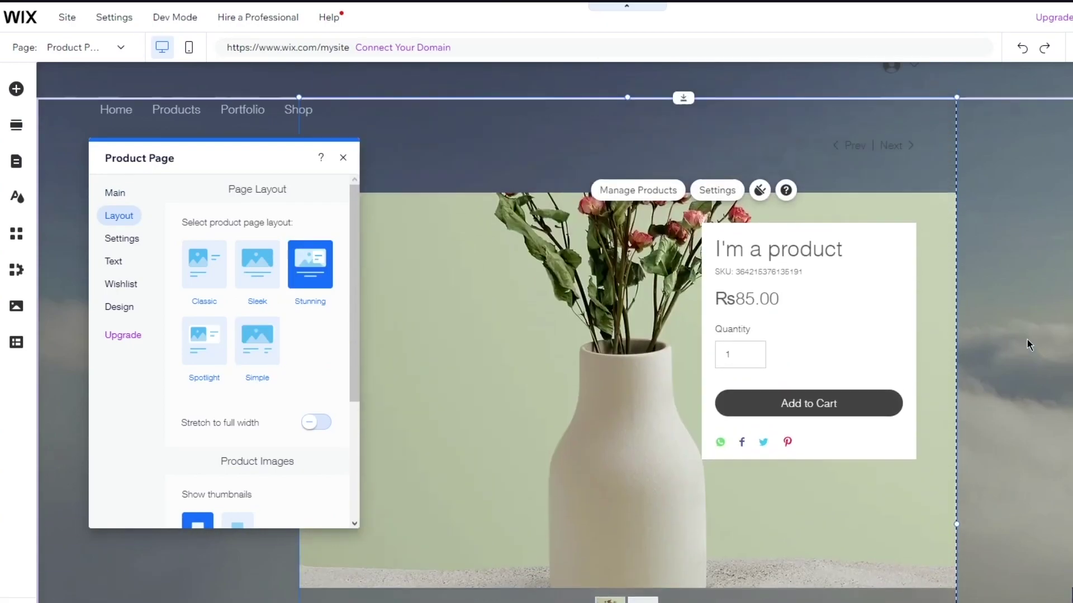
scroll(1027, 339, "down", 5)
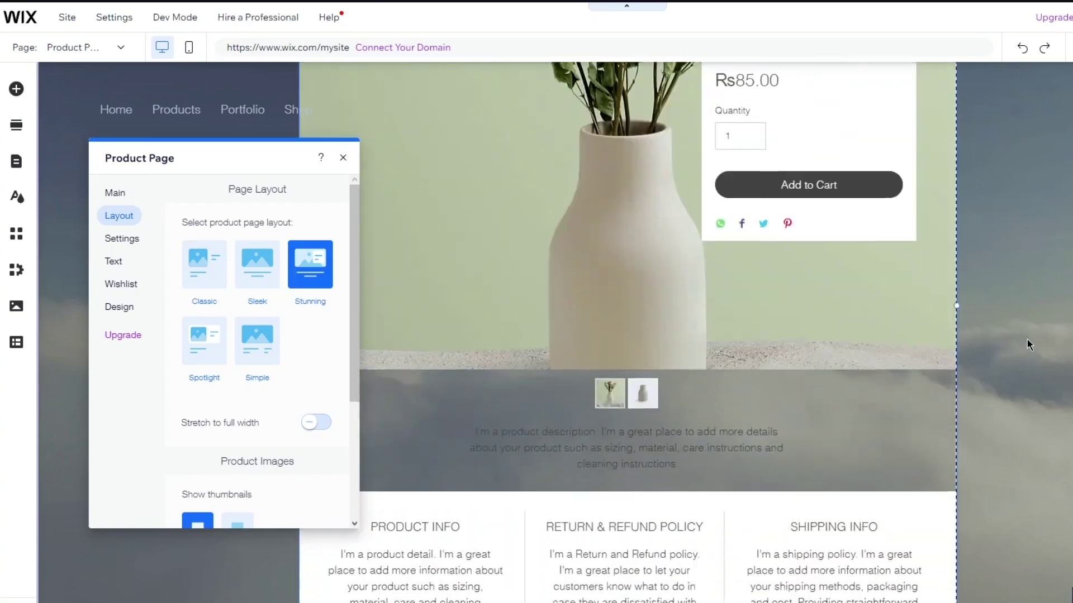
- Hide the product's SKU and clear the Add to Cart button label
left_click(118, 242)
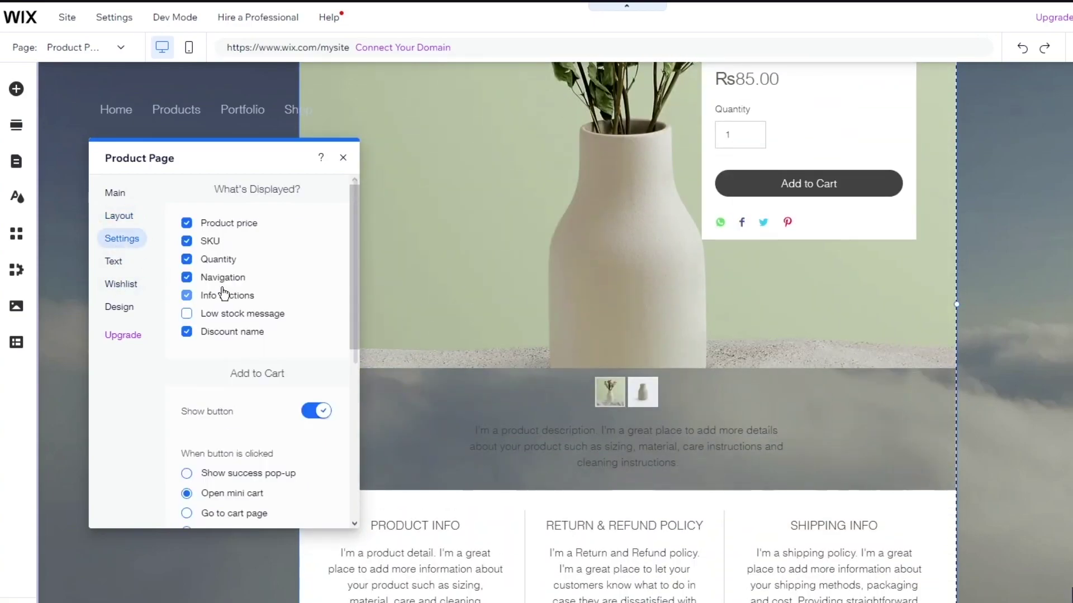
left_click(188, 241)
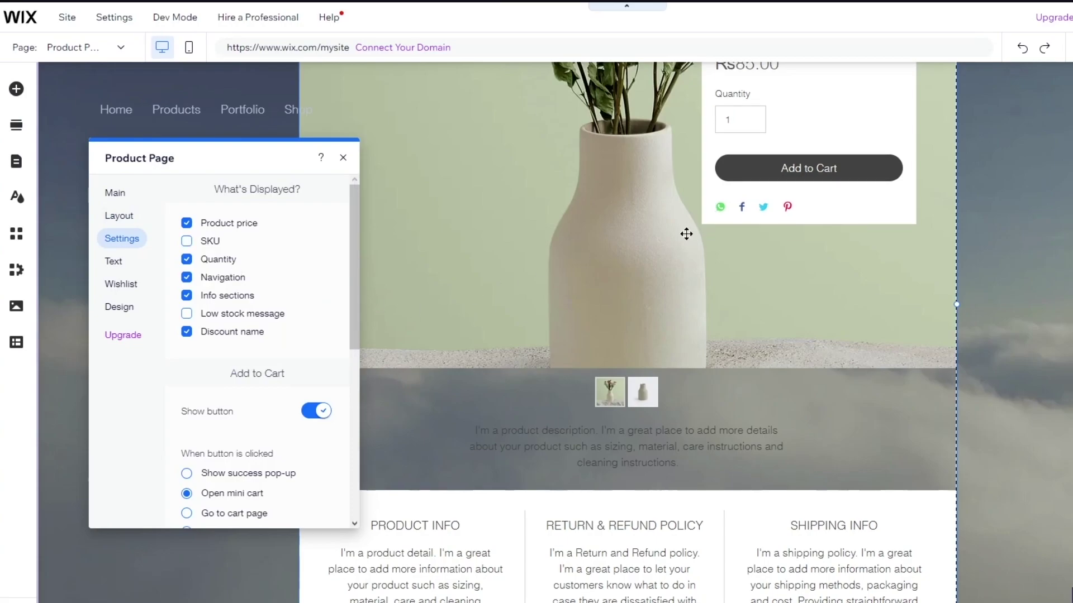
scroll(688, 232, "up", 3)
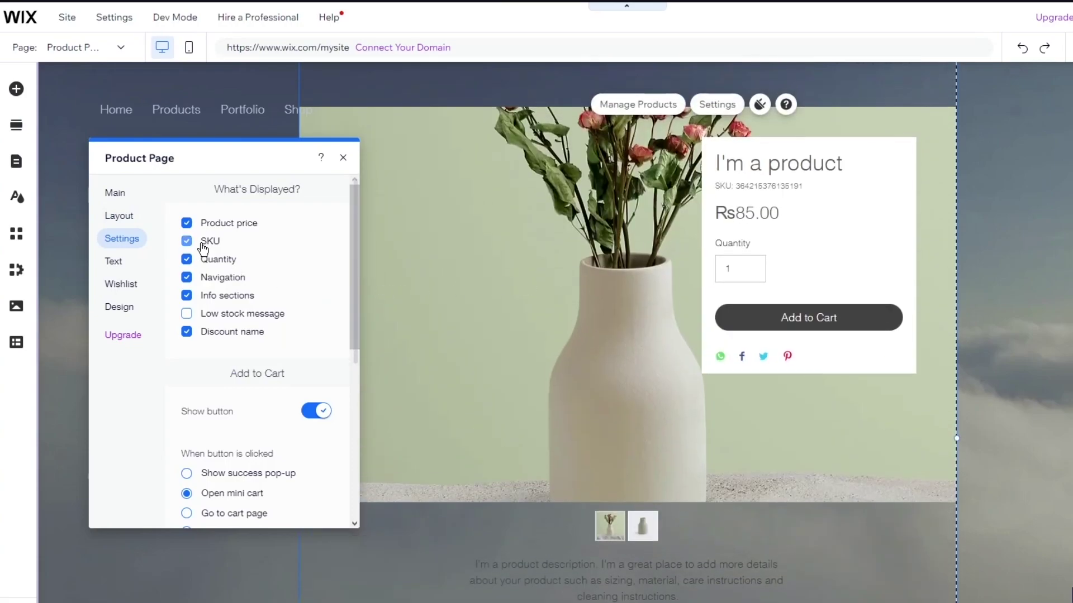
key("ctrl+z")
left_click(113, 261)
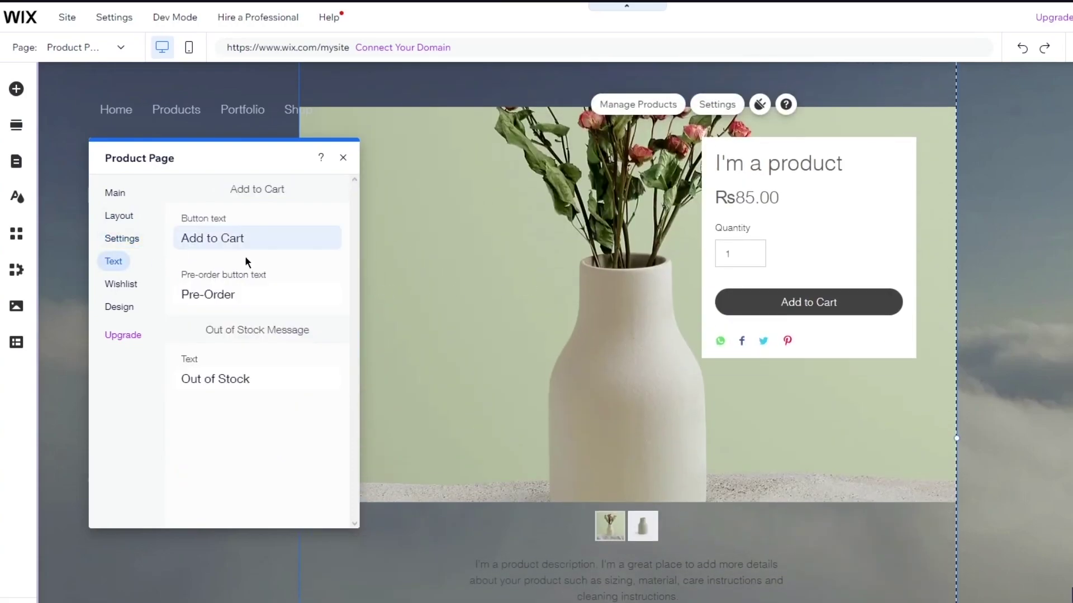
triple_click(206, 236)
key("BackSpace")
left_click(117, 285)
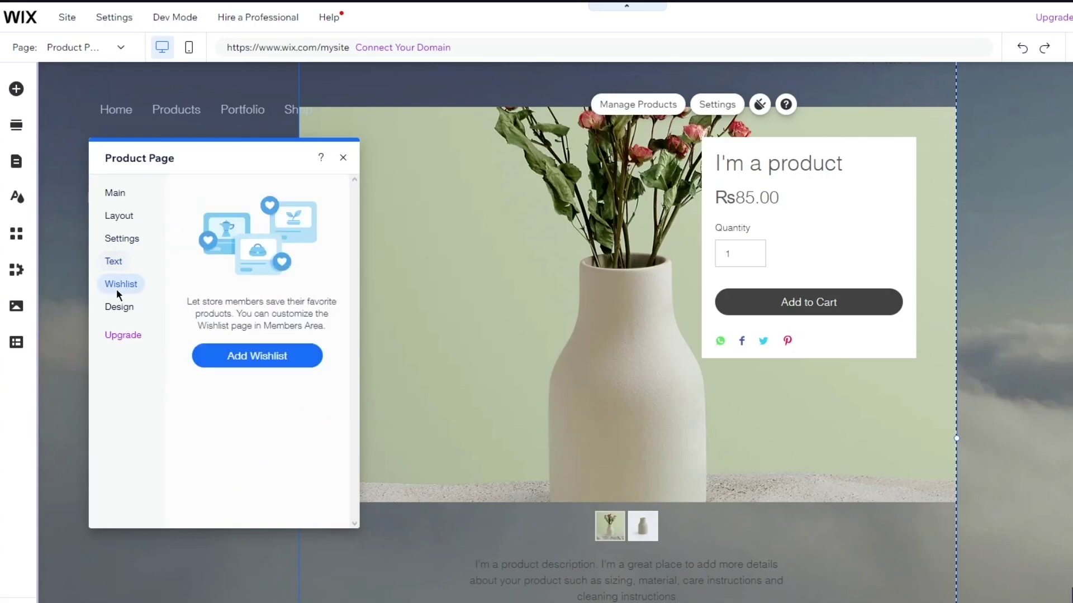
- Raise the product page background opacity from 0% to 65% under Backgrounds & Borders
left_click(118, 307)
left_click(313, 204)
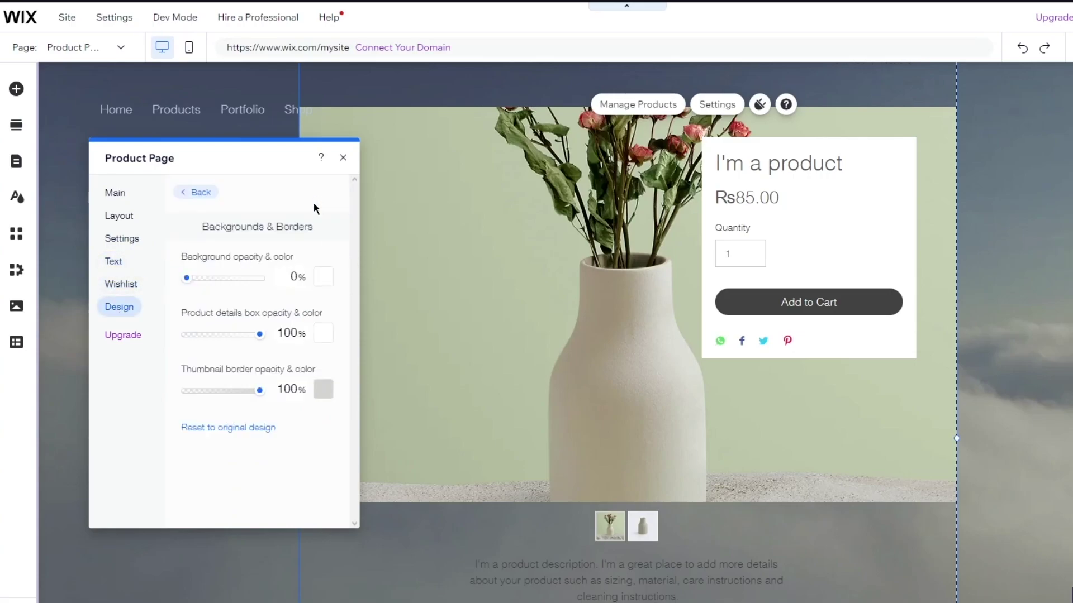
left_click_drag(187, 276, 234, 278)
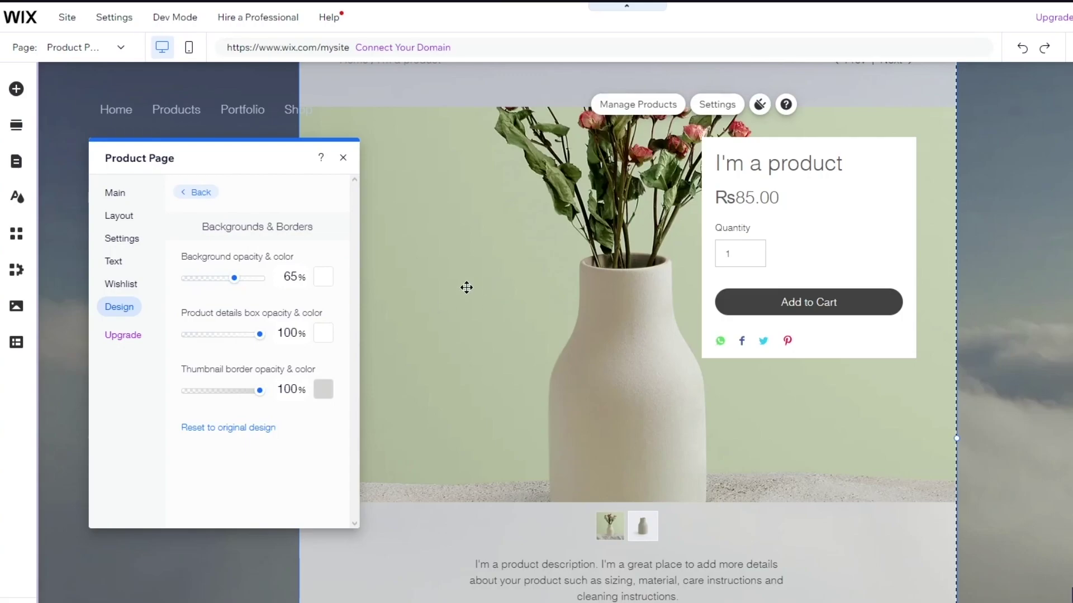
scroll(879, 306, "up", 3)
scroll(879, 307, "down", 5)
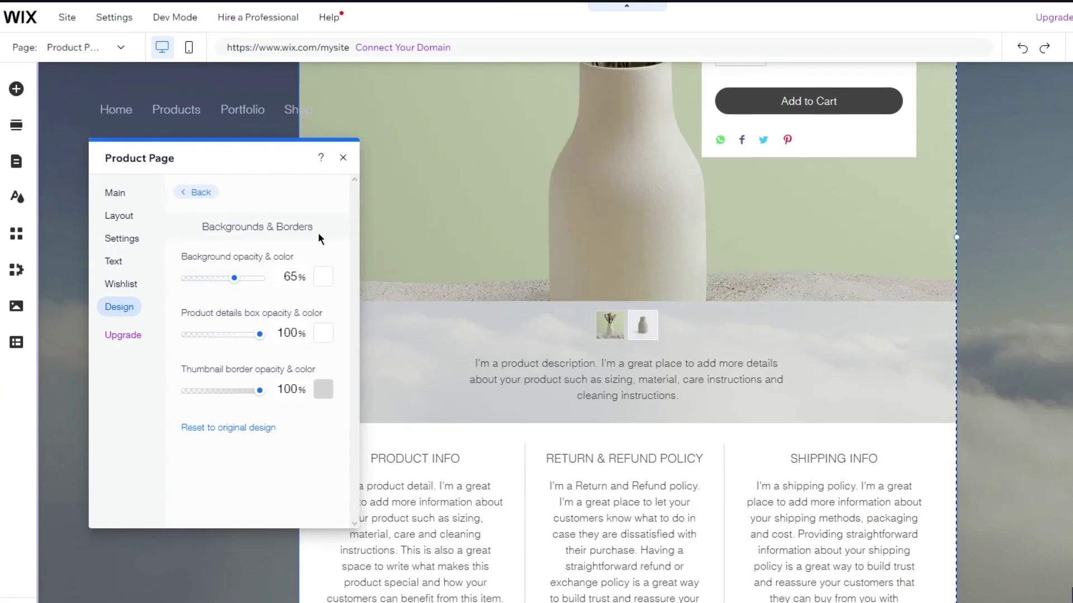